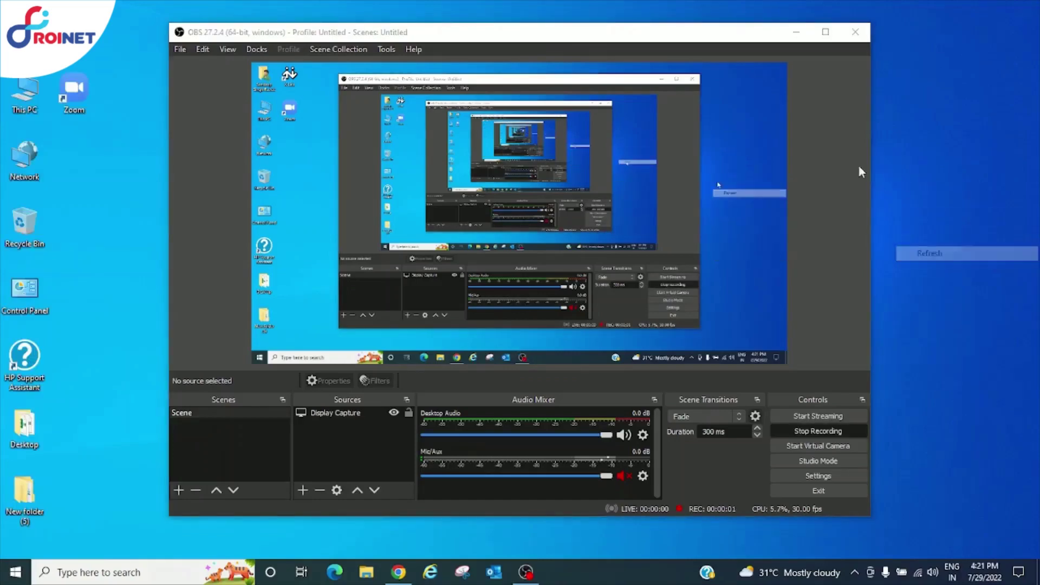
Minimize OBS to reveal the desktop and bring up its right-click menu
click(795, 32)
right_click(645, 108)
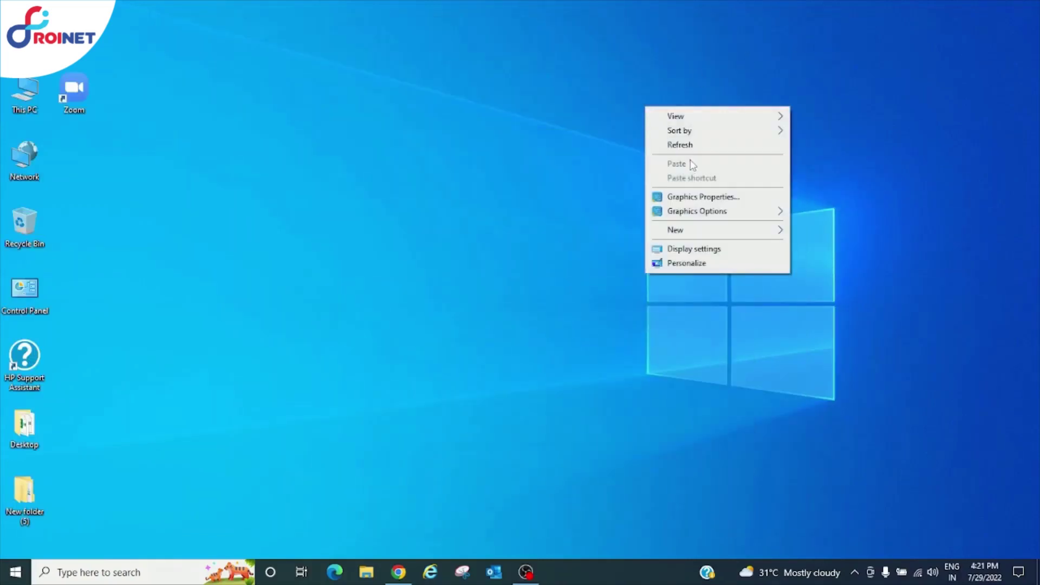
Refresh the desktop, reload the Xpresso login page in Chrome, enter the captcha and log in
click(682, 144)
click(398, 572)
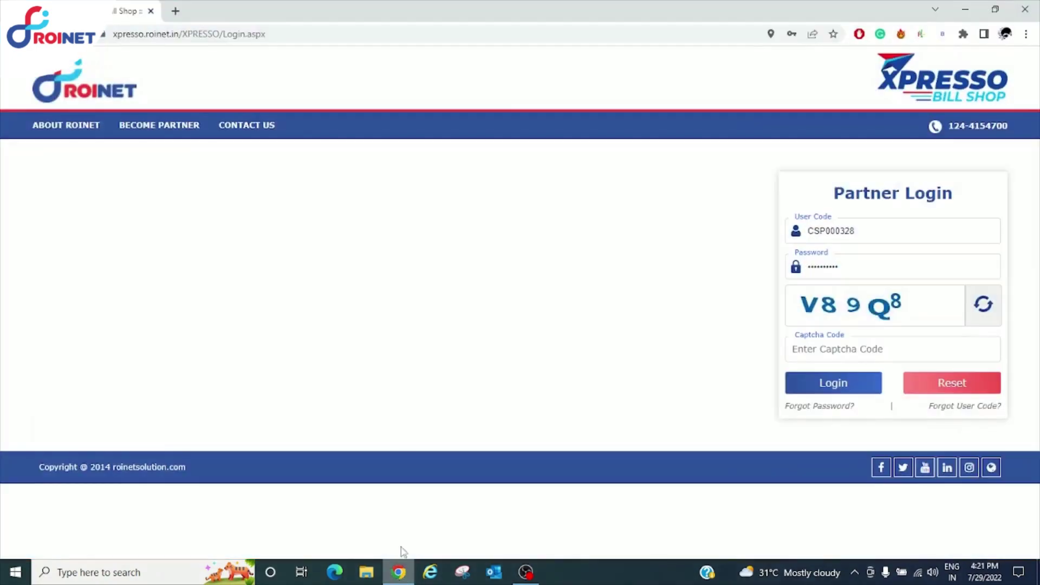
click(293, 33)
key(Return)
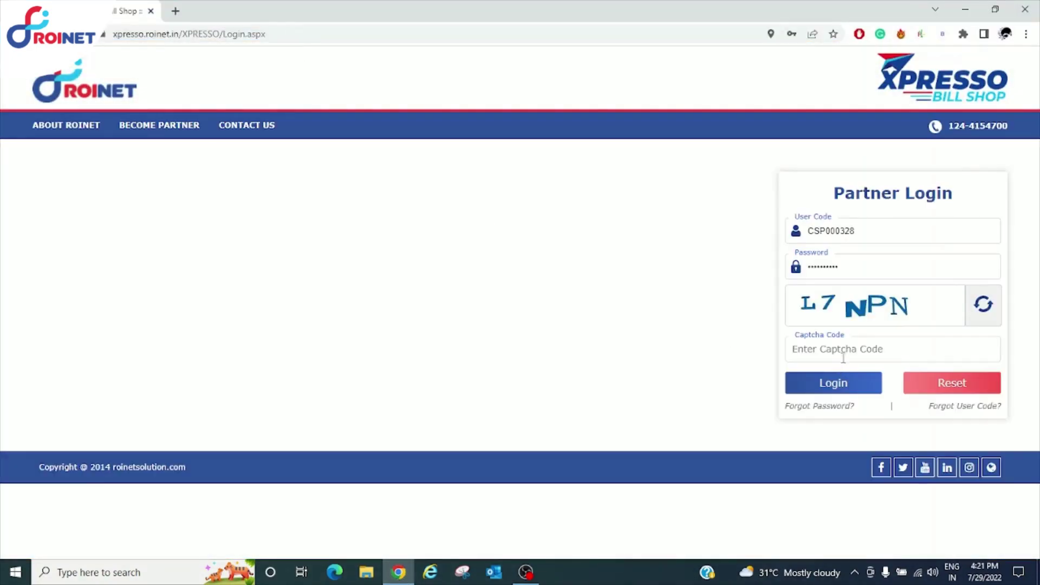
click(844, 349)
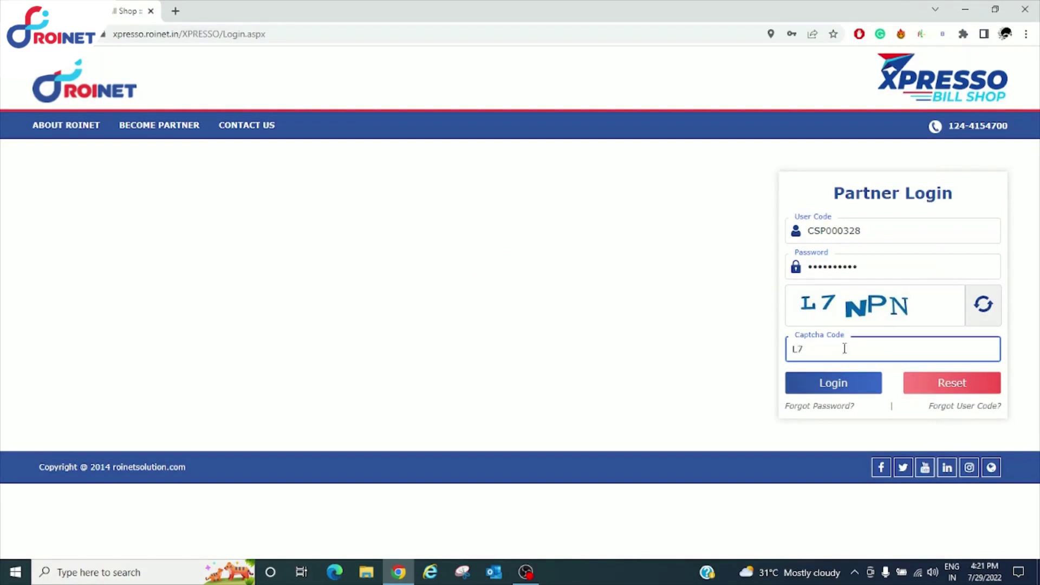
text(L7NPN)
click(832, 386)
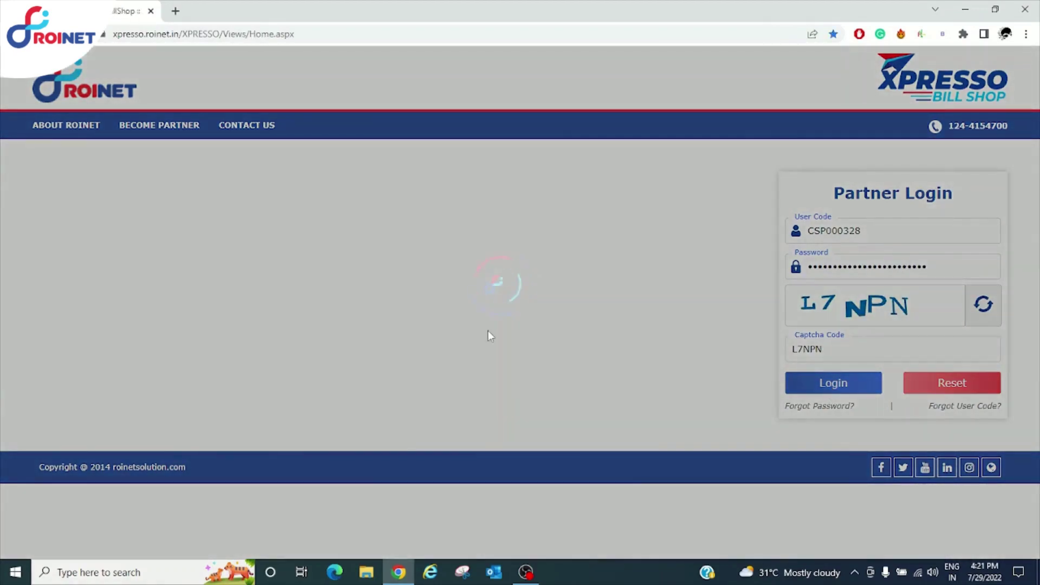
Open Supporting Softwares and follow the ARATEK Driver link under XPRESSO AEPS SOFTWARE
scroll(641, 251, down, 1)
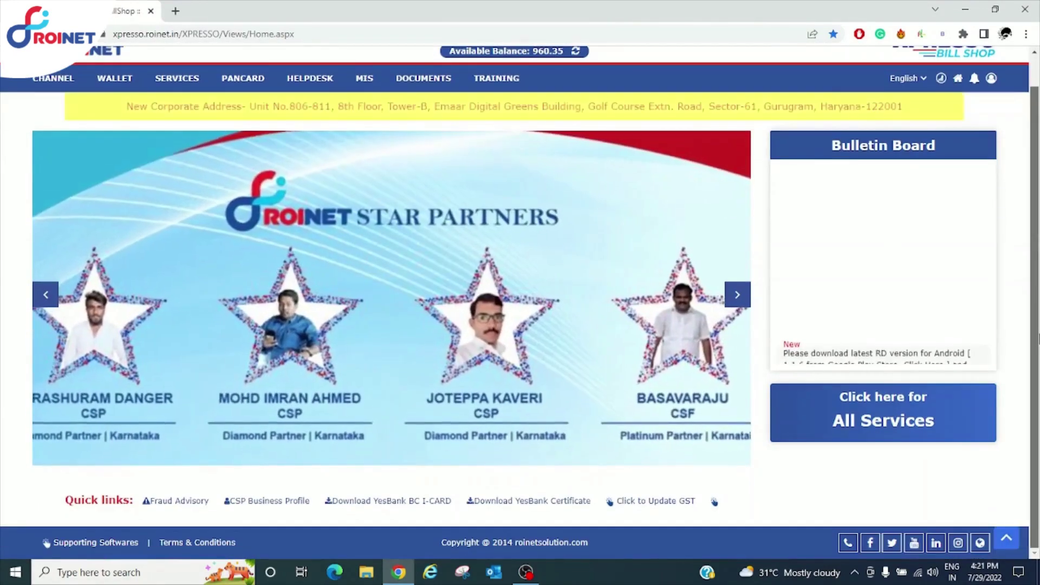
click(96, 542)
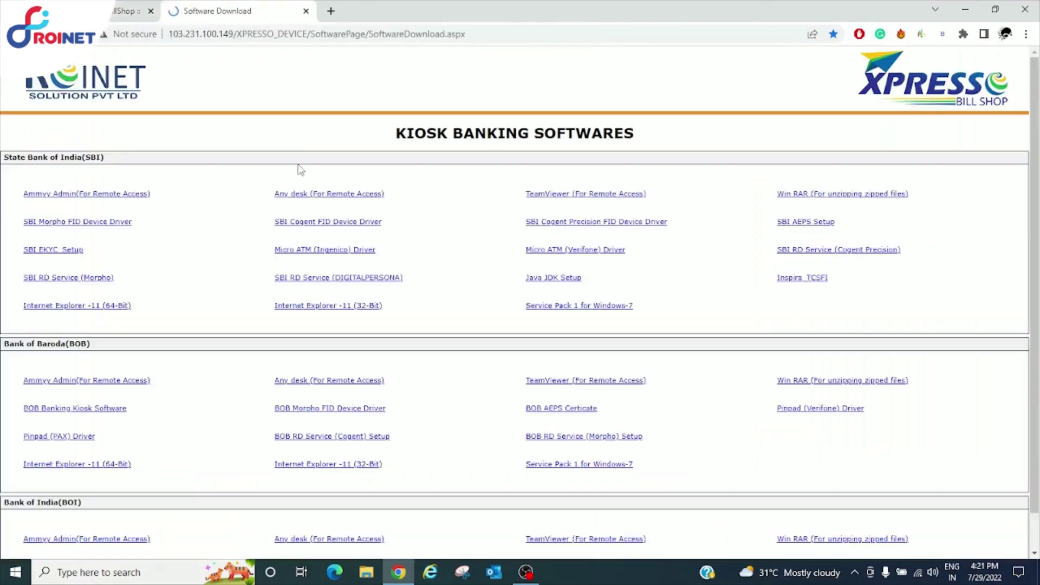
drag(1034, 147, 1035, 399)
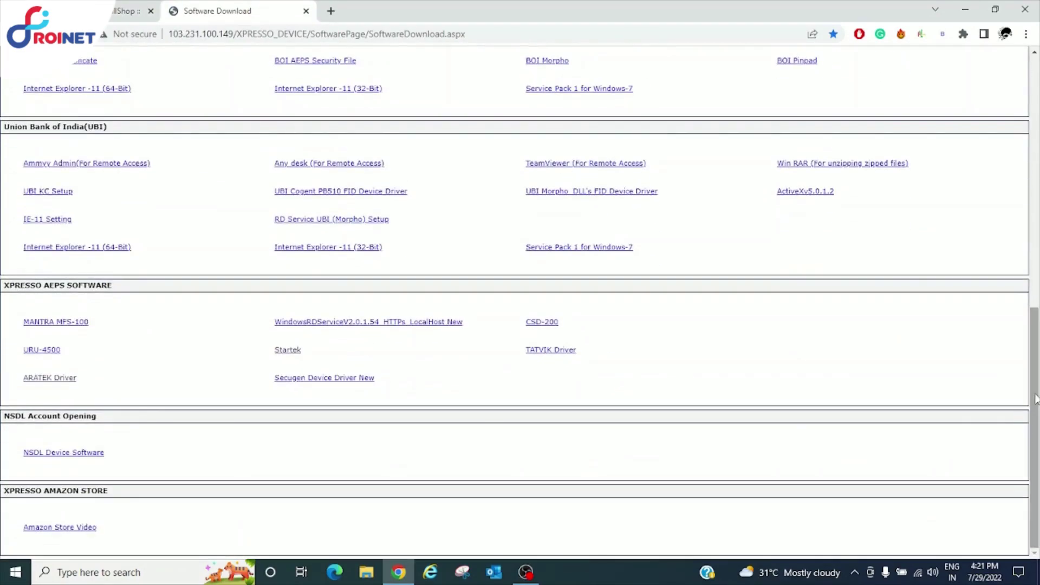
triple_click(54, 388)
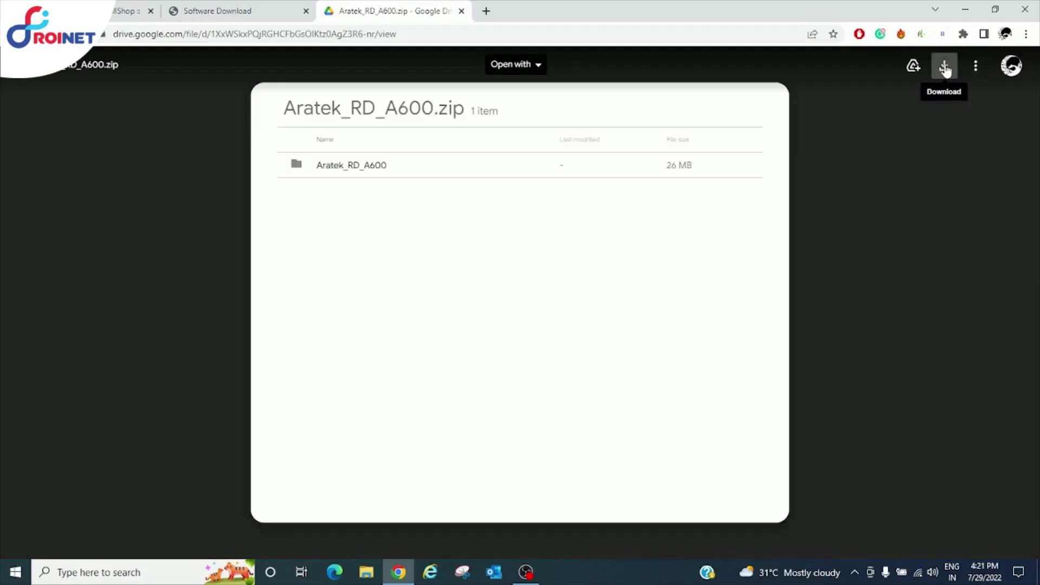
Download Aratek_RD_A600.zip, confirming past Google Drive's virus-scan warning
click(944, 68)
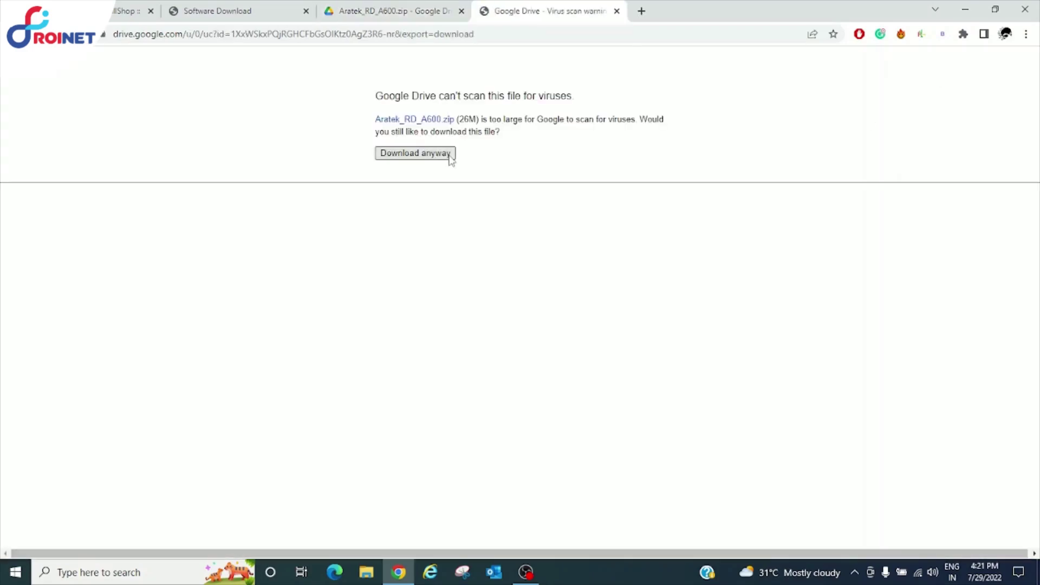
click(433, 154)
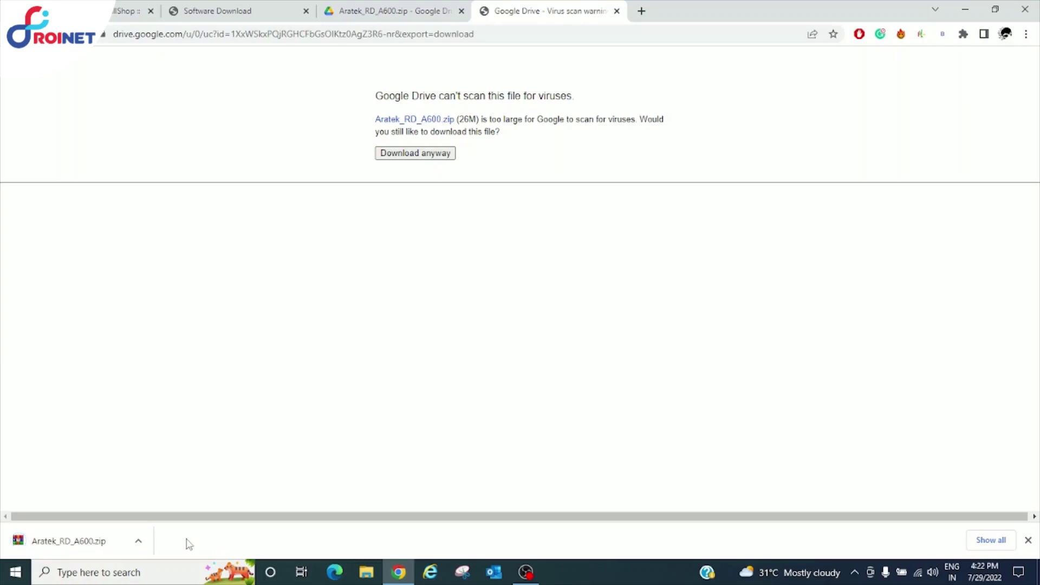
Show the downloaded zip in its folder and extract it to "Aratek_RD_A600\"
click(138, 541)
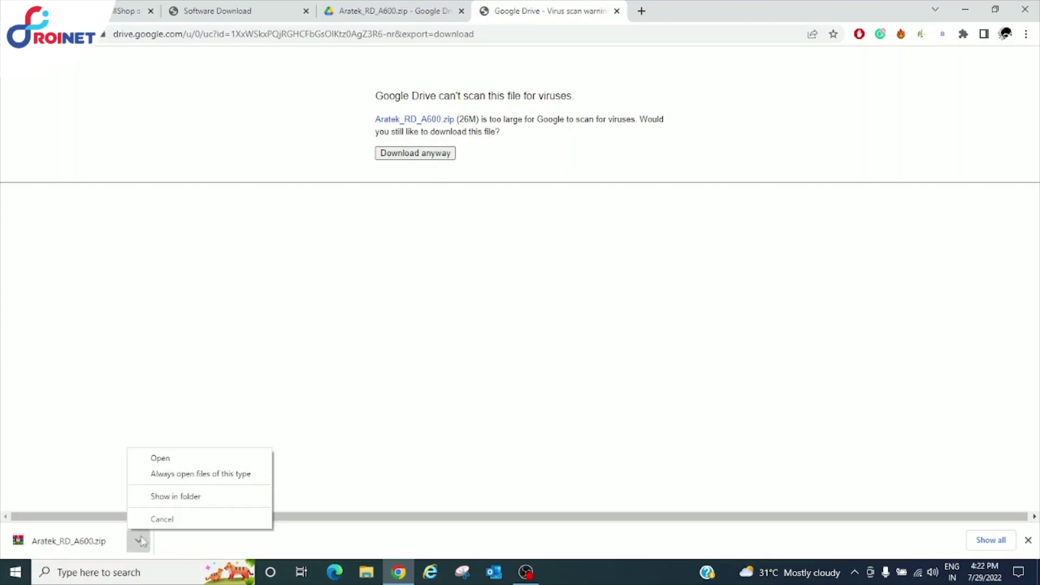
click(176, 498)
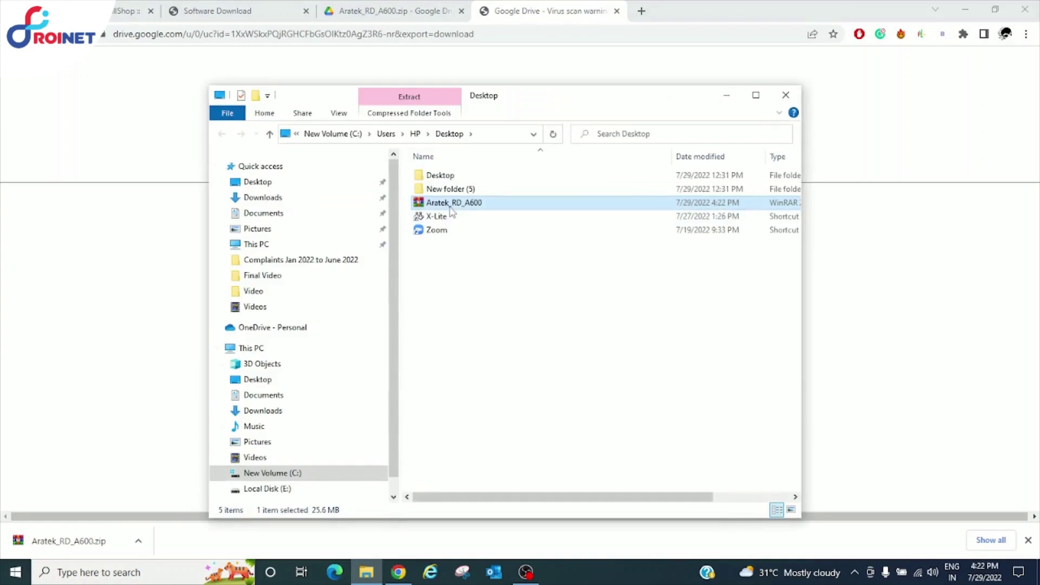
right_click(449, 206)
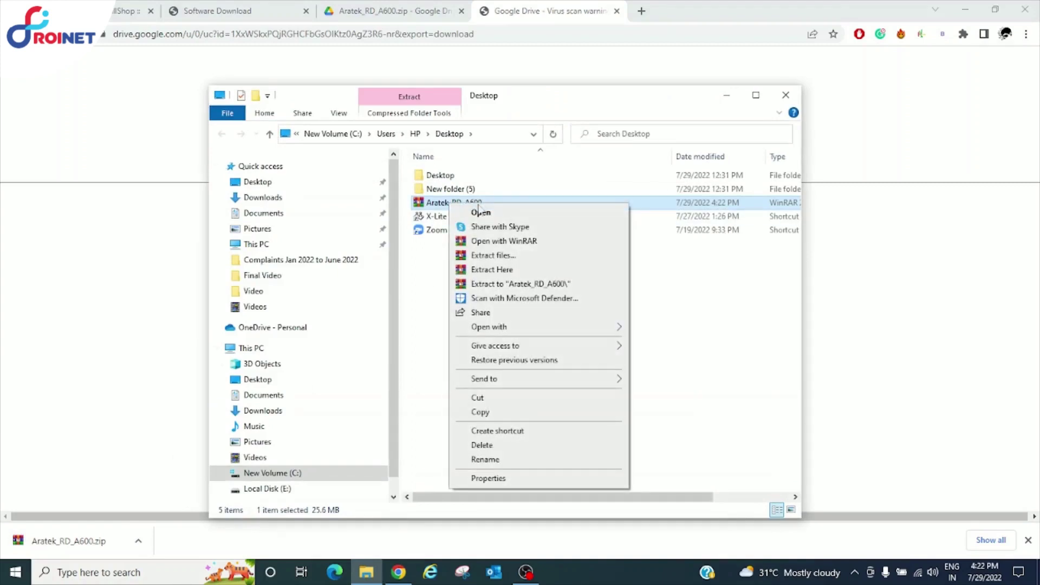
click(513, 284)
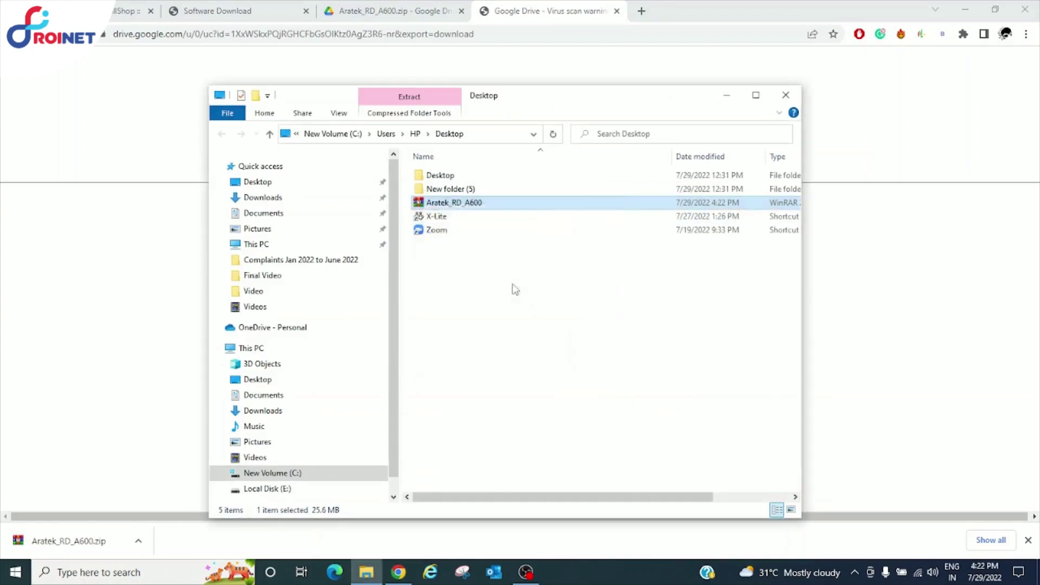
Open the extracted Aratek_RD_A600 folder in a maximized Explorer window
click(485, 302)
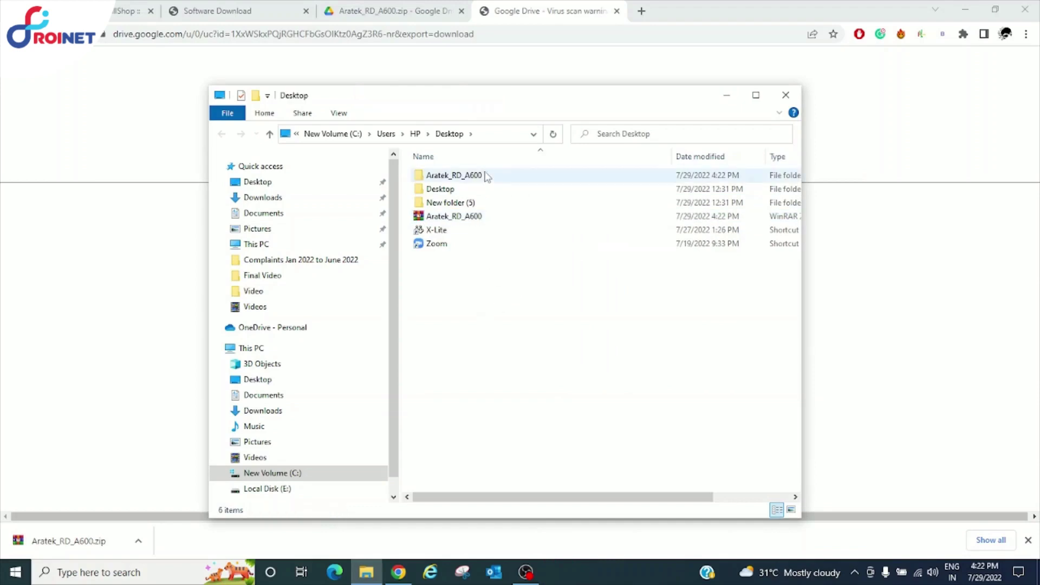
double_click(447, 184)
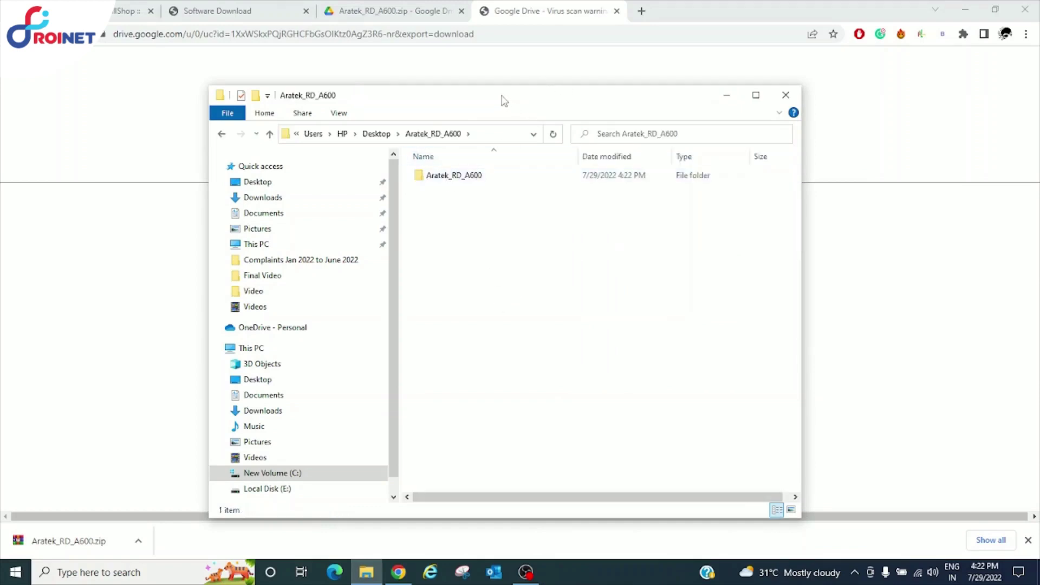
double_click(505, 101)
click(242, 88)
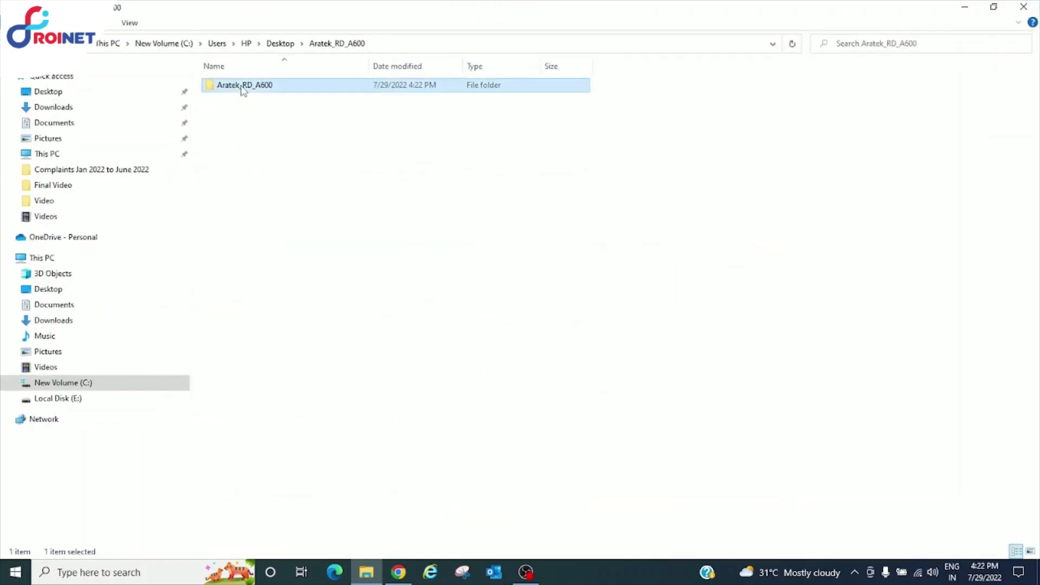
Open the NOTE file from the inner Aratek_RD_A600 folder in Notepad and widen the window
right_click(242, 88)
click(255, 95)
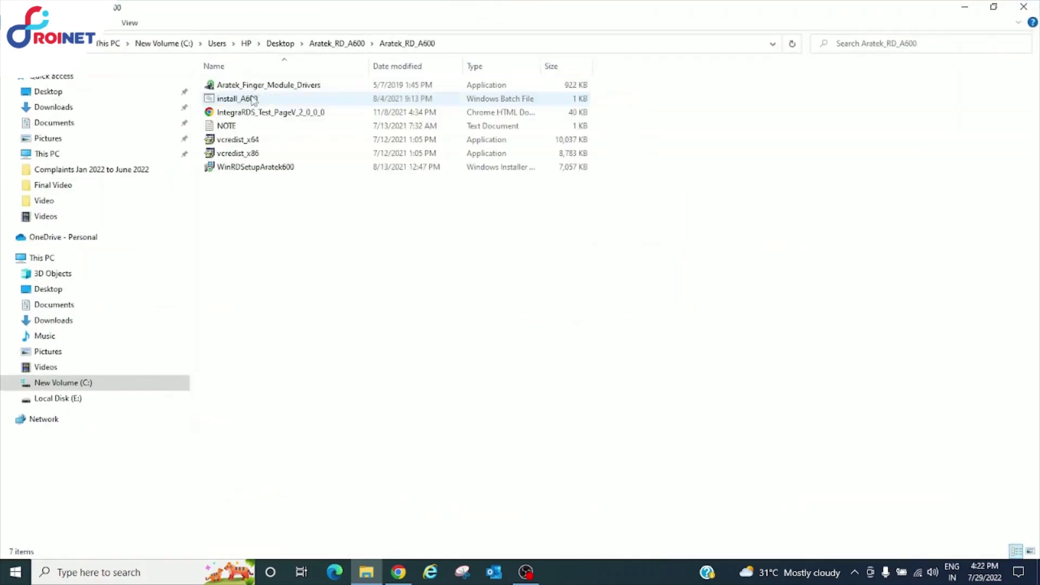
click(233, 126)
right_click(232, 127)
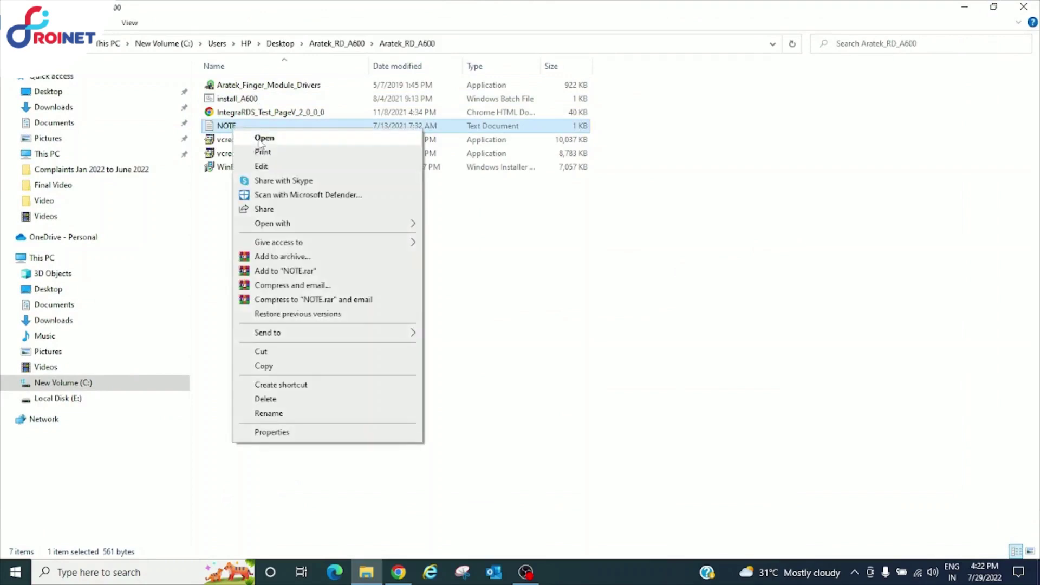
click(262, 140)
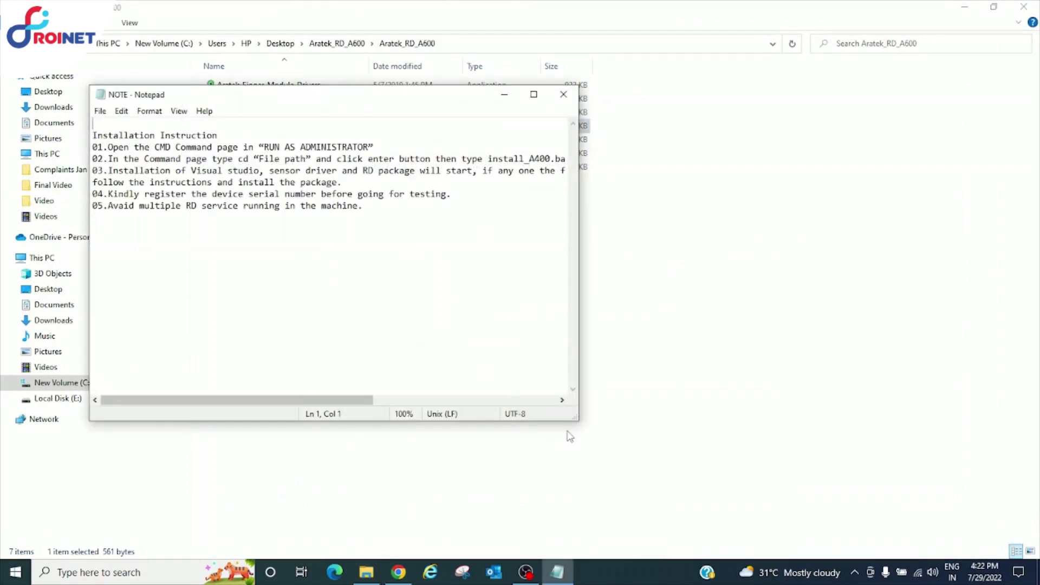
drag(578, 419, 905, 434)
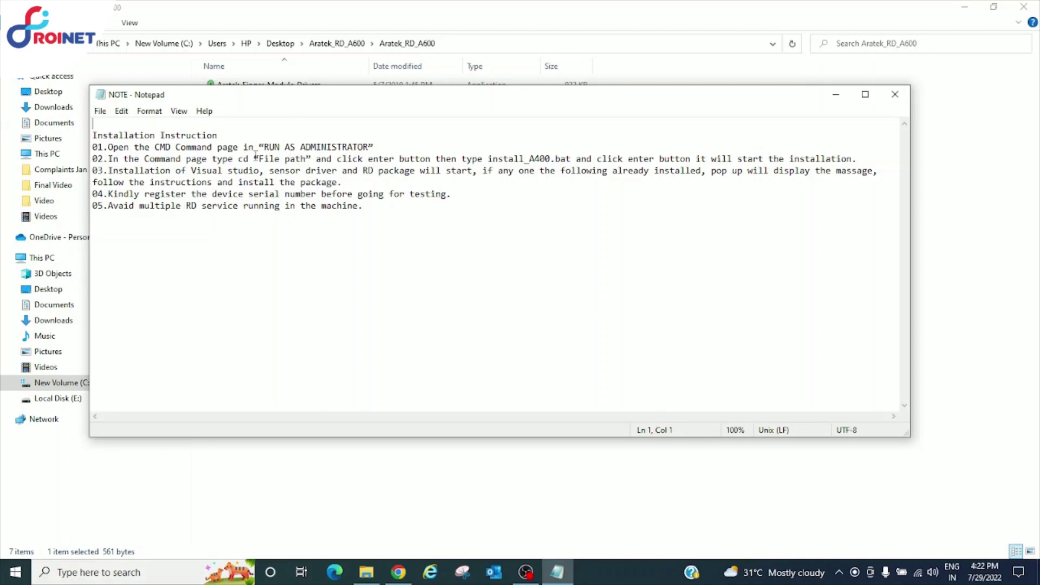
Search for cmd and launch Command Prompt with administrator rights
click(133, 575)
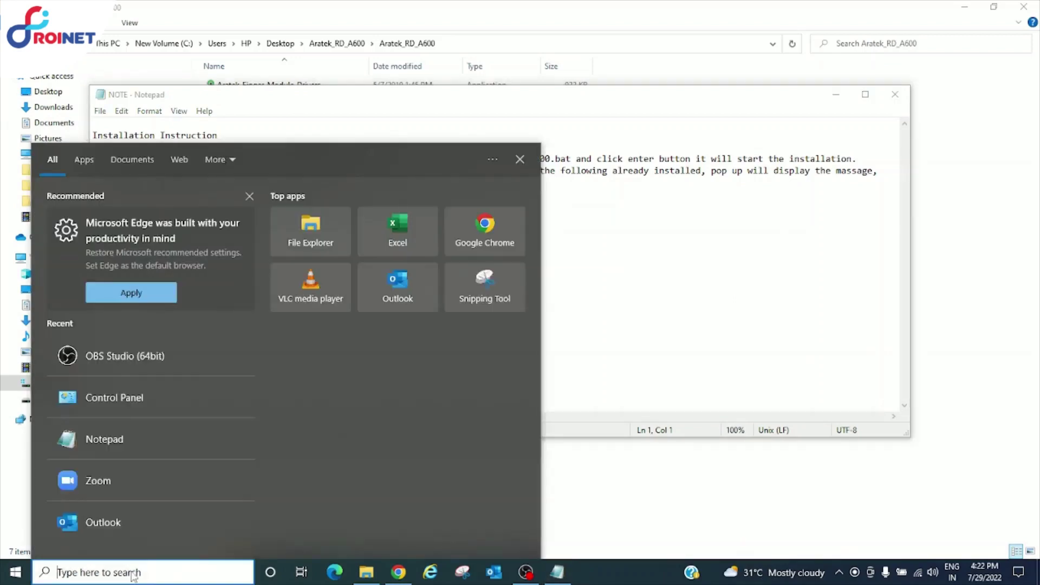
text(cmd)
right_click(90, 223)
key(Escape)
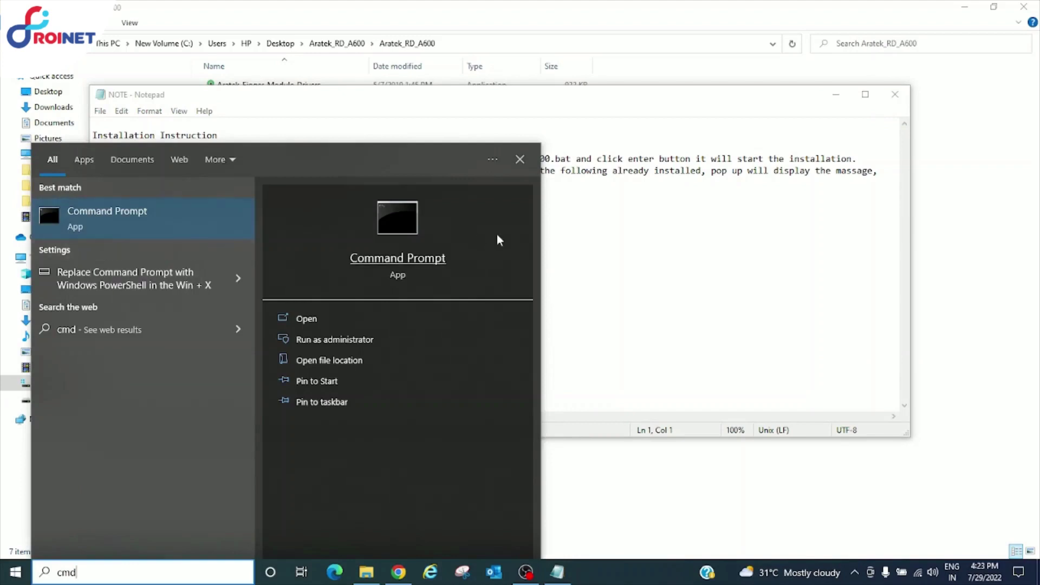
key(ctrl+shift+Return)
click(728, 282)
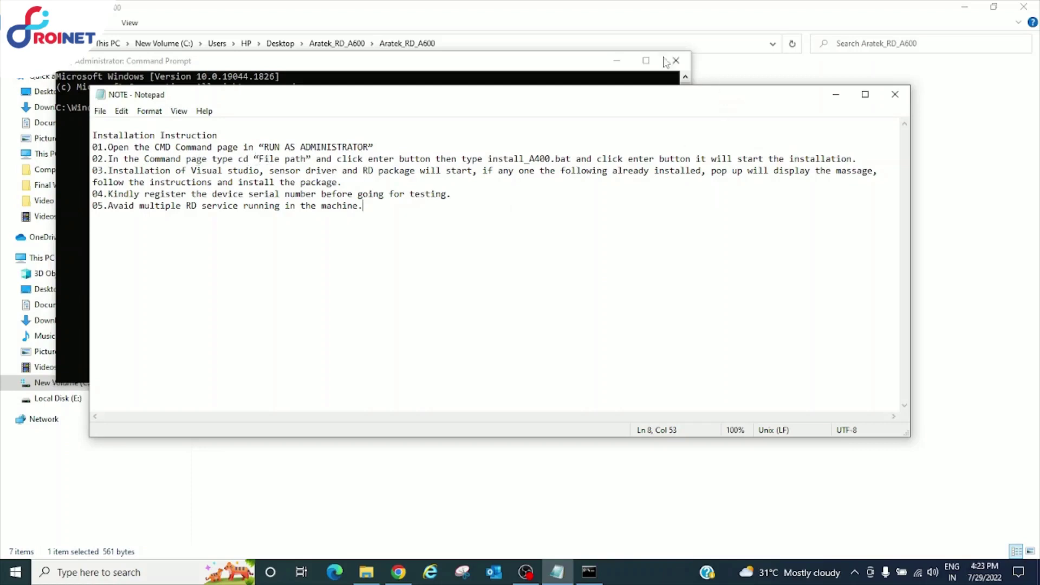
Copy the inner Aratek_RD_A600 folder path from Explorer's address bar
click(730, 84)
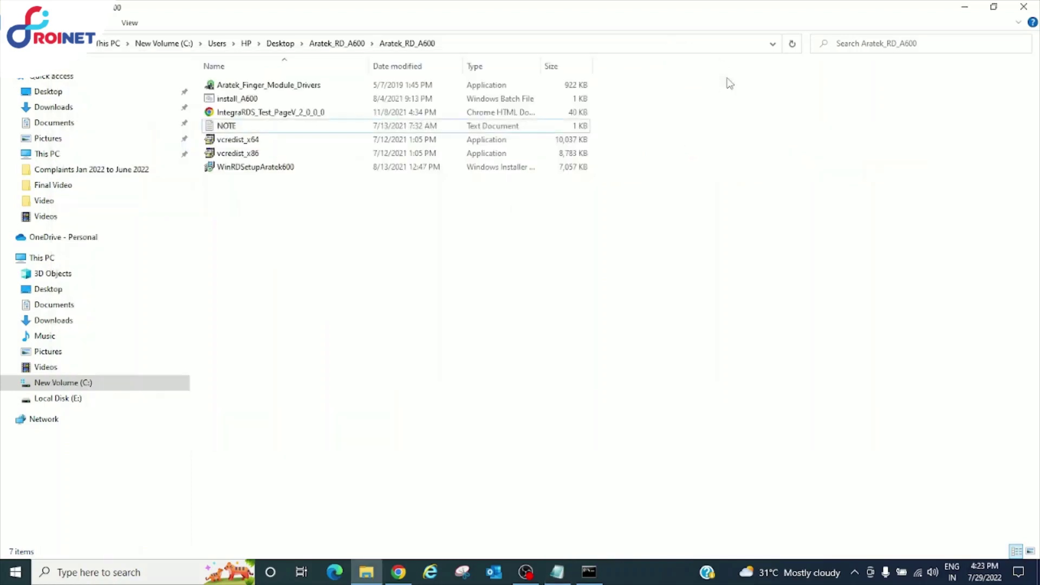
click(523, 42)
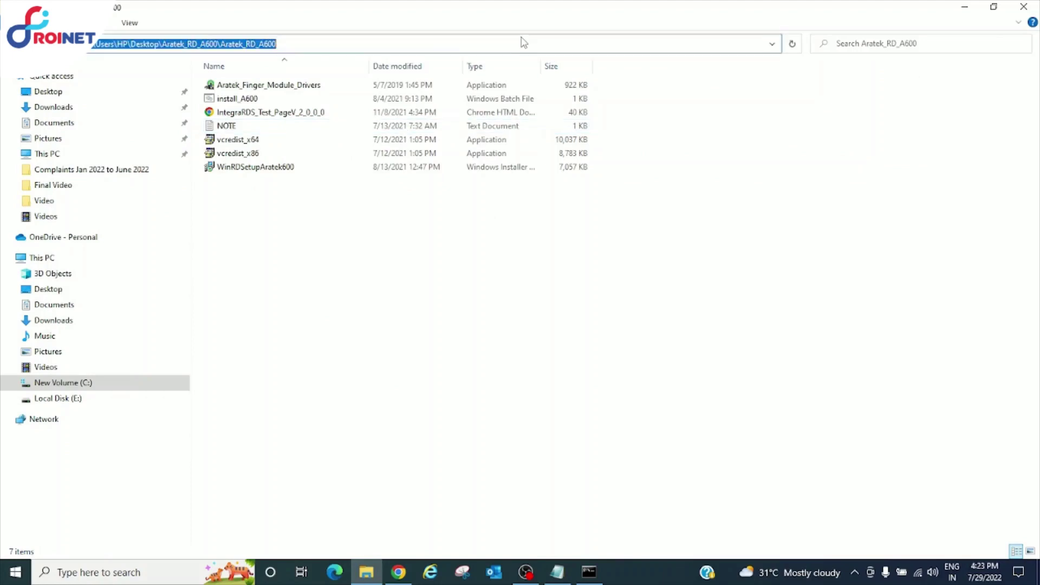
right_click(197, 41)
click(227, 82)
Run cd with the pasted path in the administrator Command Prompt
click(591, 570)
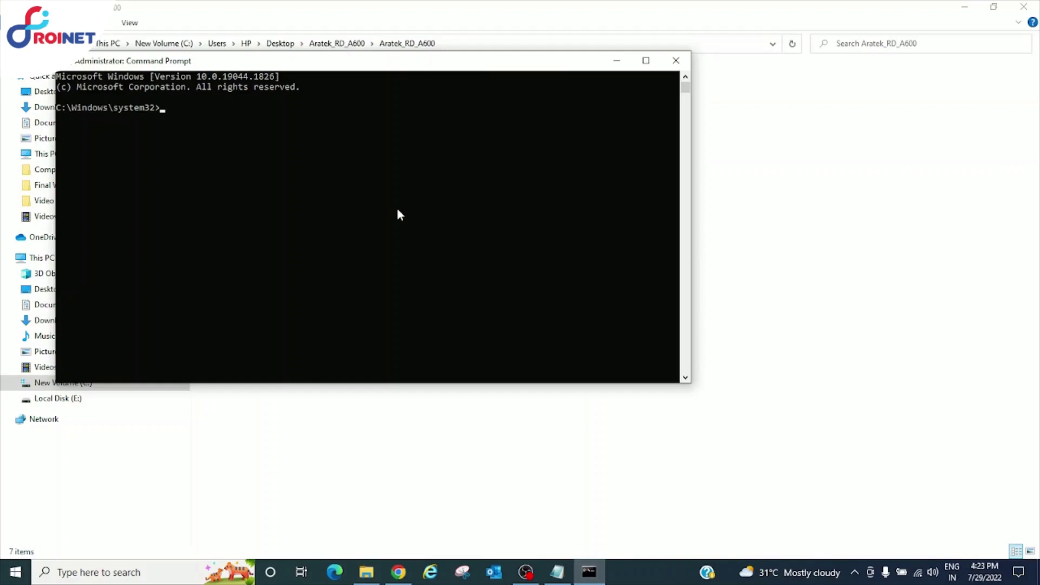
text(cd)
key(ctrl+v)
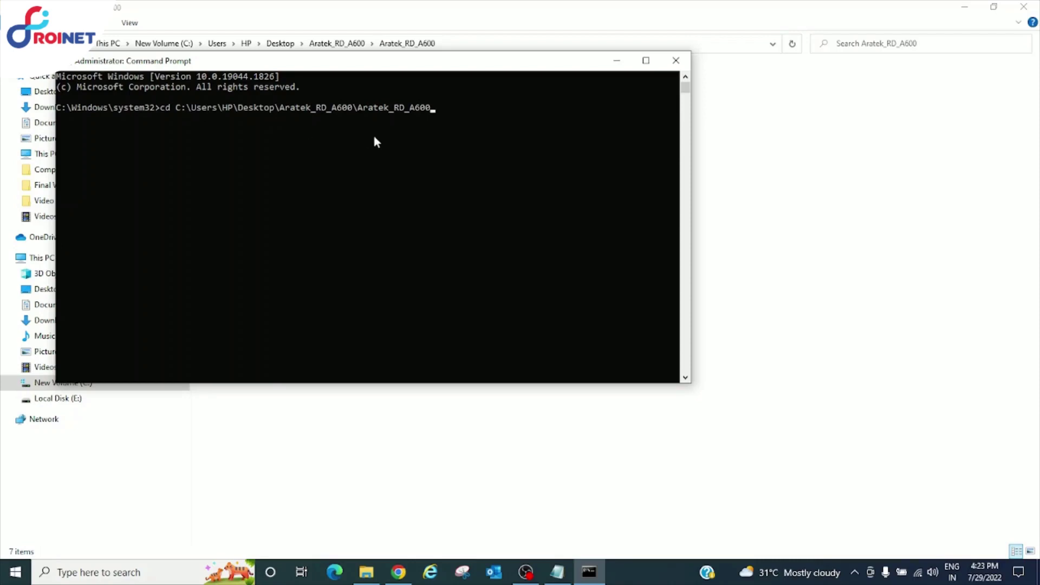
key(Return)
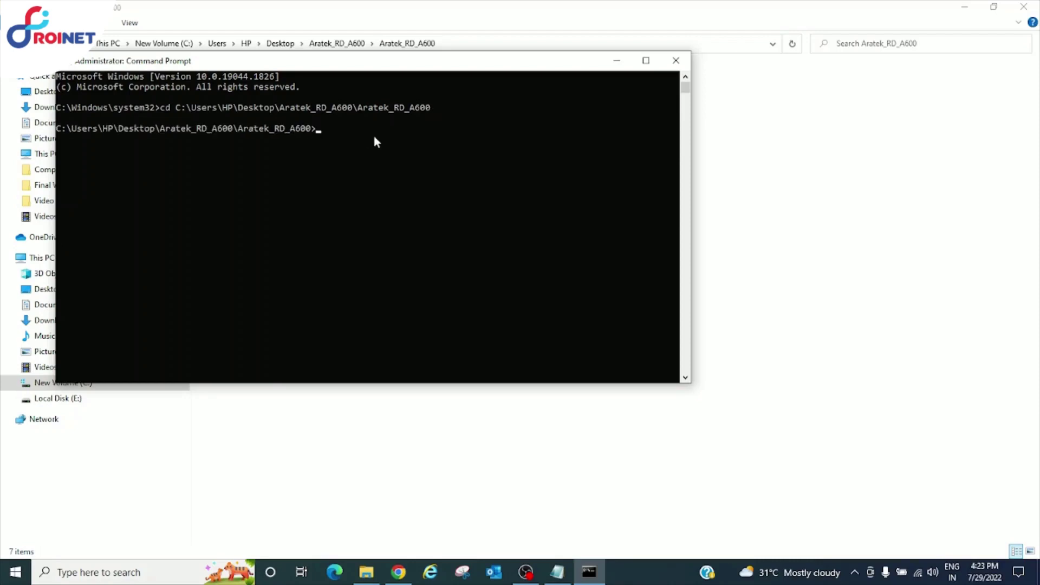
Copy the install_A600 file name from its rename box in the driver folder
click(786, 308)
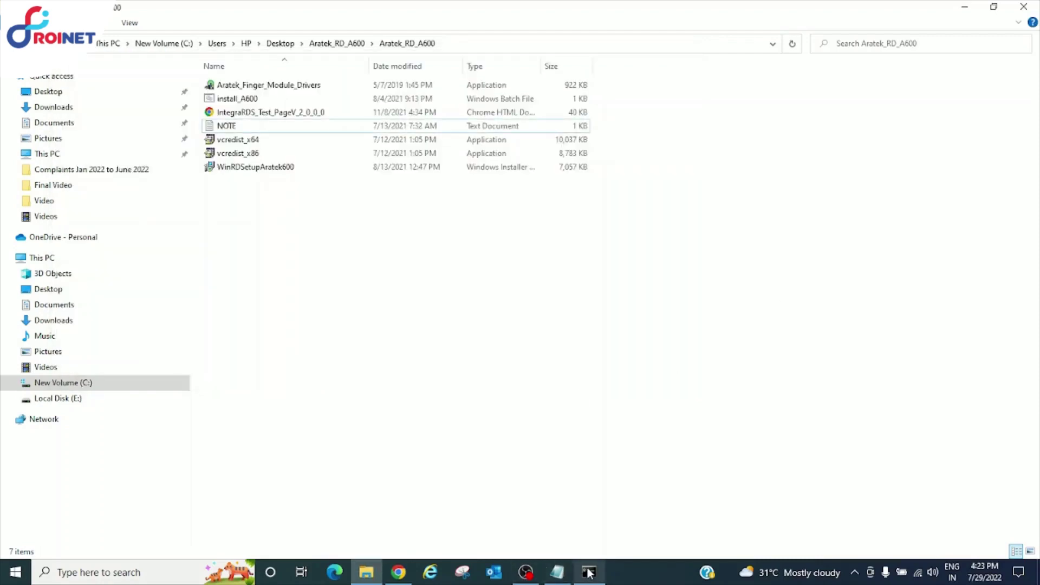
mouse_move(380, 575)
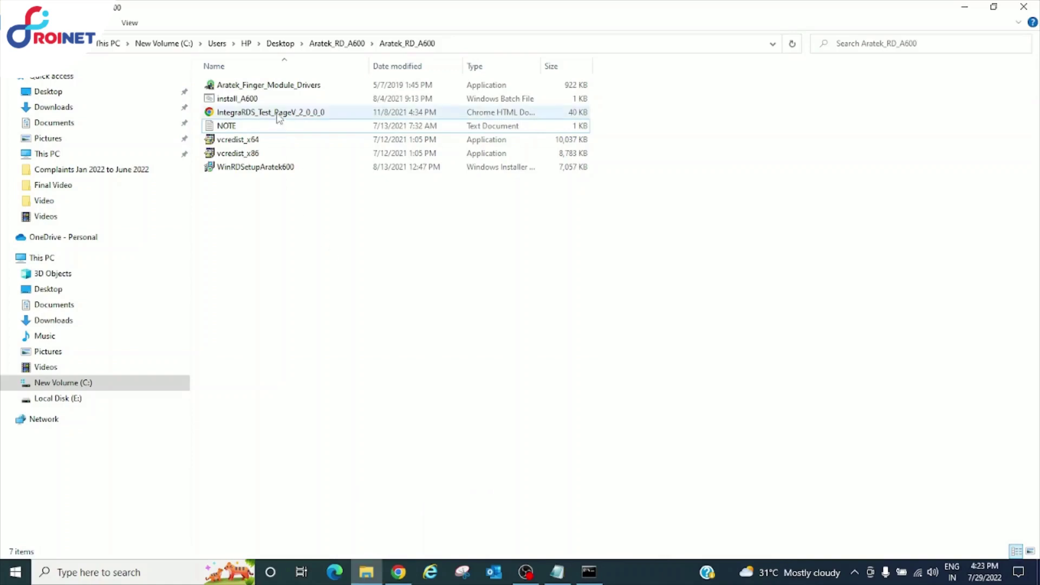
click(262, 99)
click(262, 99)
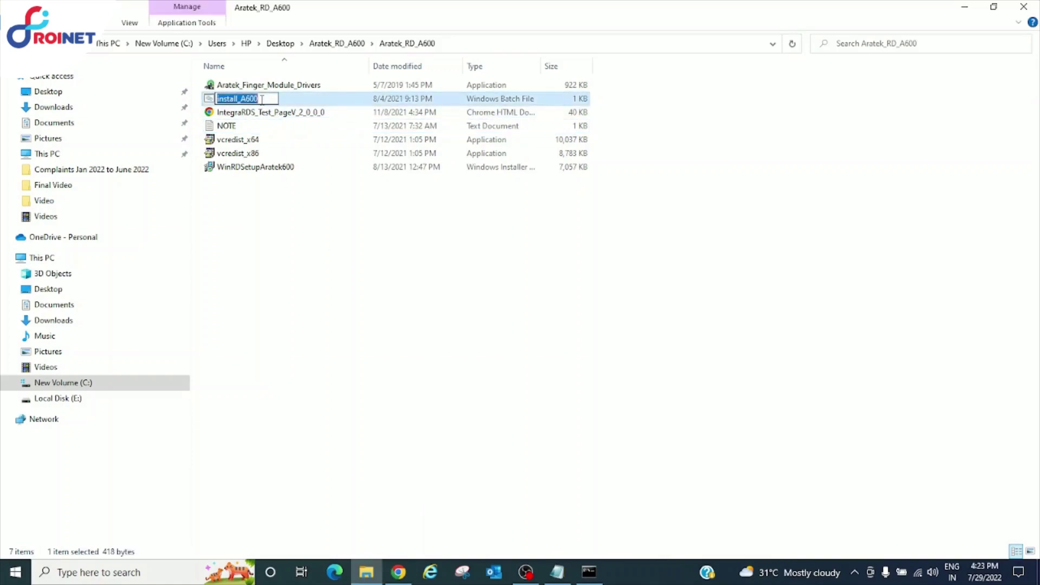
click(245, 112)
click(245, 103)
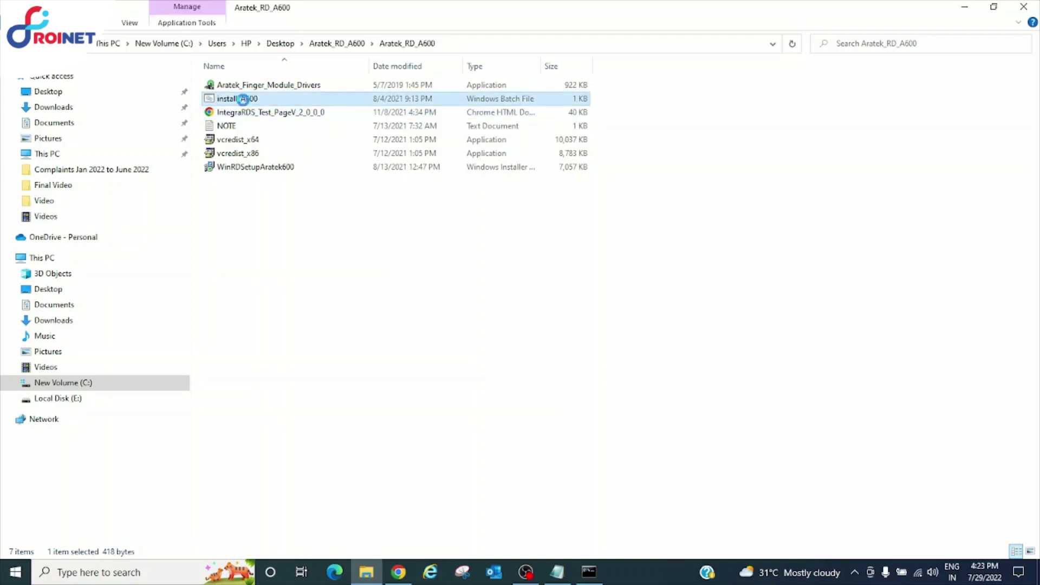
right_click(245, 103)
click(295, 387)
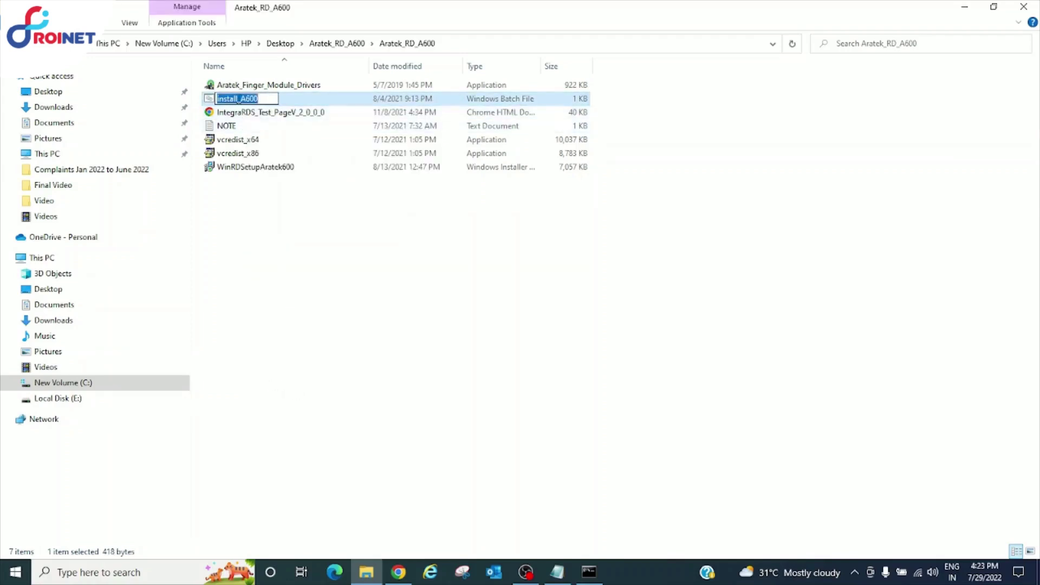
right_click(238, 99)
click(269, 140)
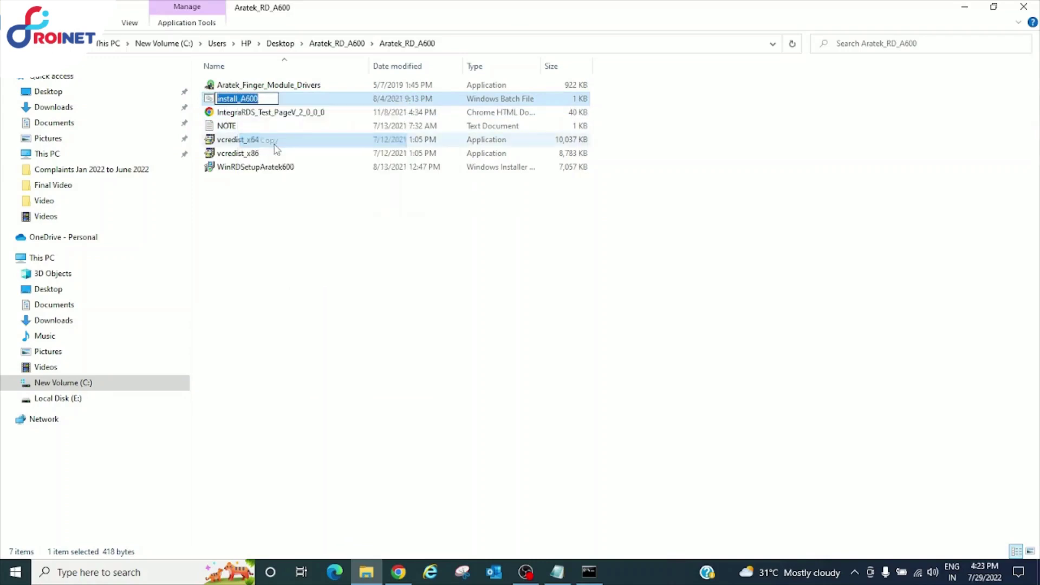
Run install_A600 at the prompt and complete the Visual C++ 2010 x64 repair
click(590, 574)
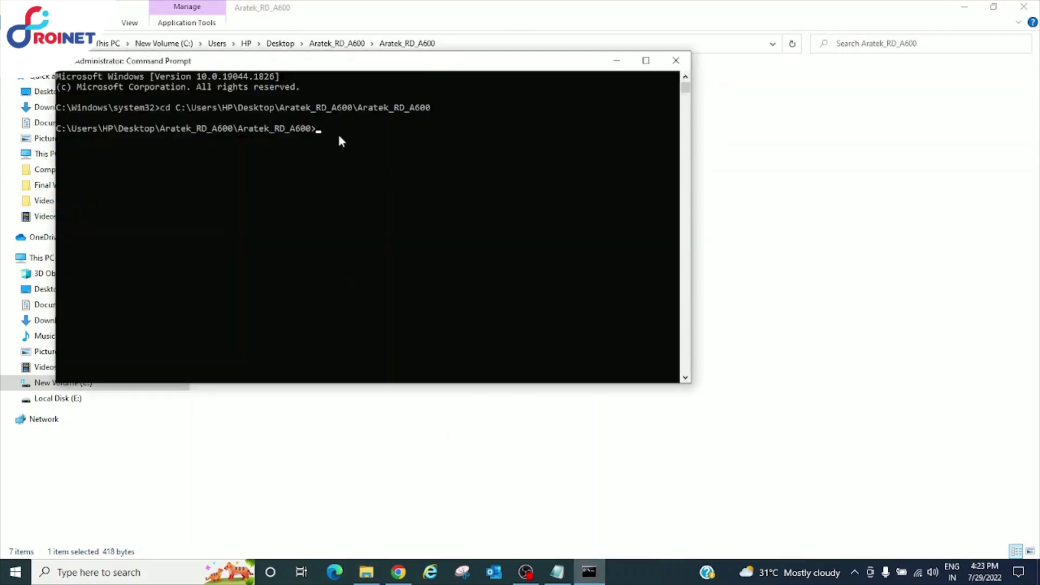
key(ctrl+v)
key(Return)
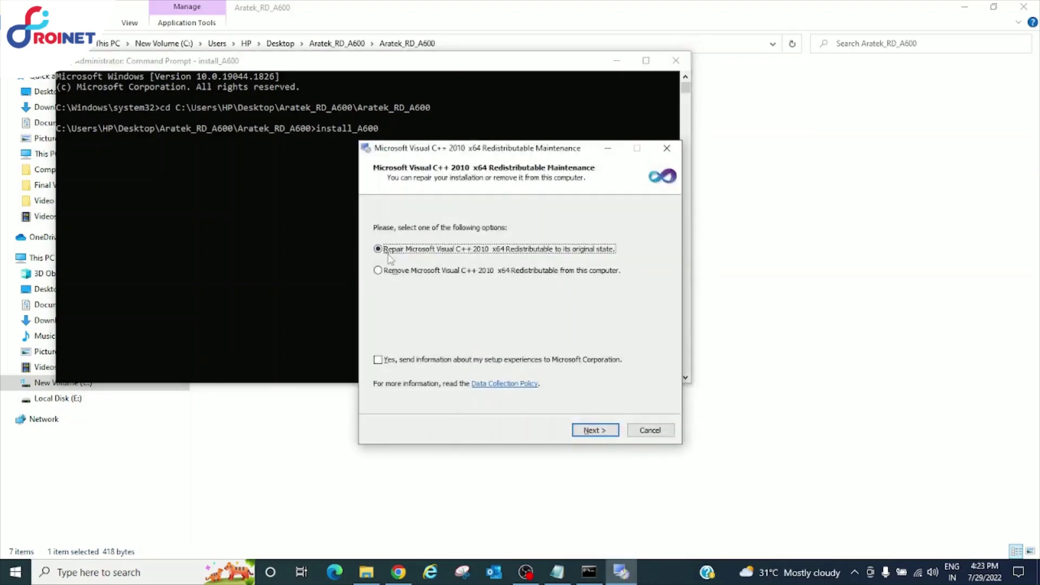
click(605, 433)
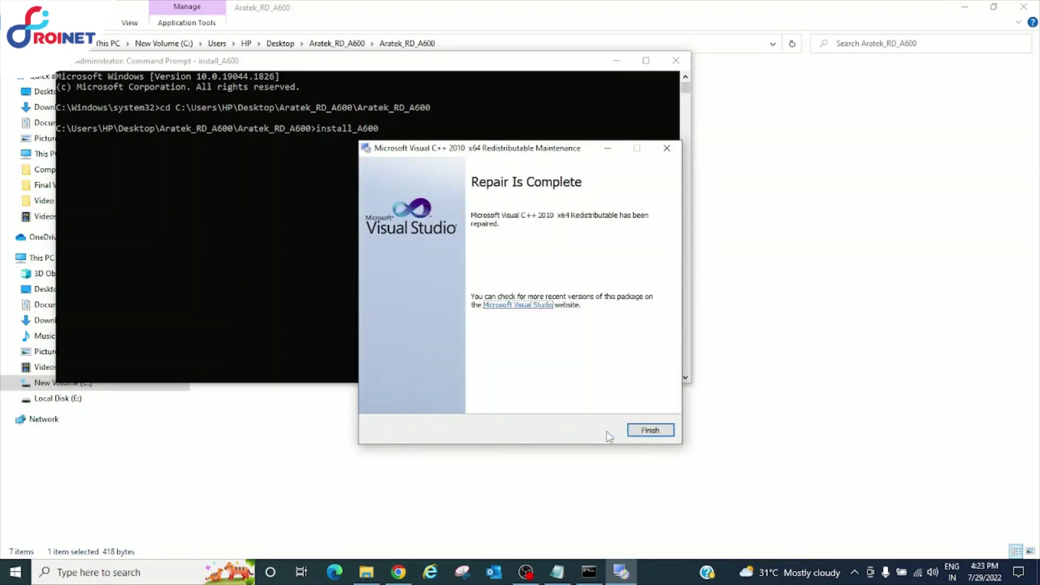
click(657, 431)
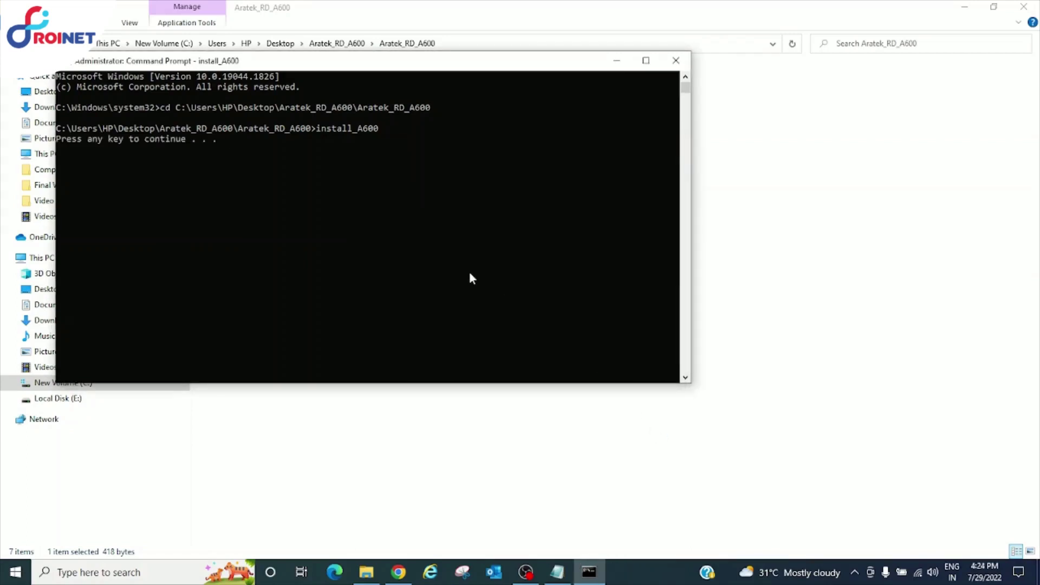
Install the Aratek Finger Module with default settings, resuming the paused install script before and after
key(Return)
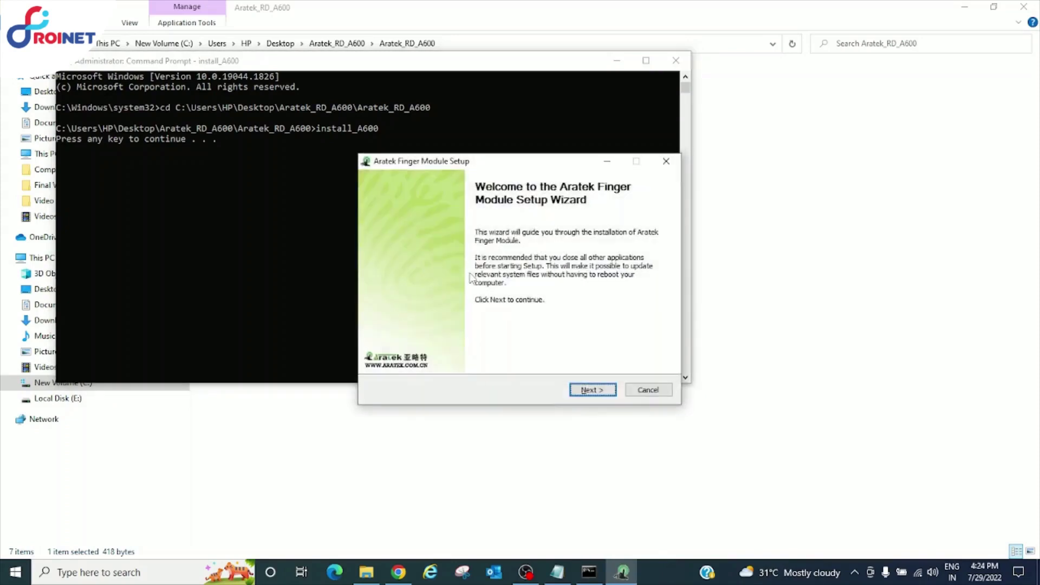
click(598, 390)
click(598, 391)
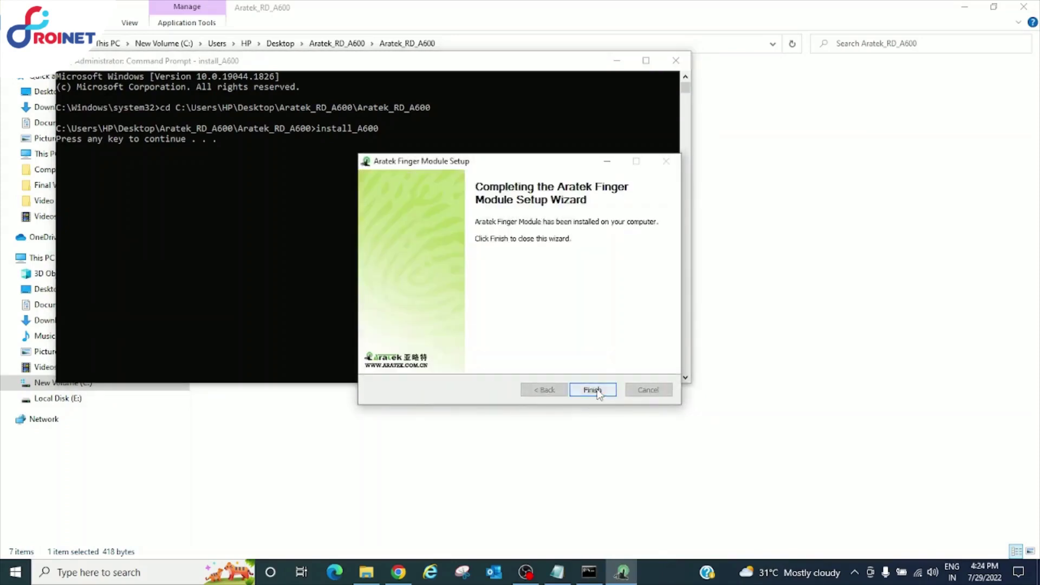
click(597, 391)
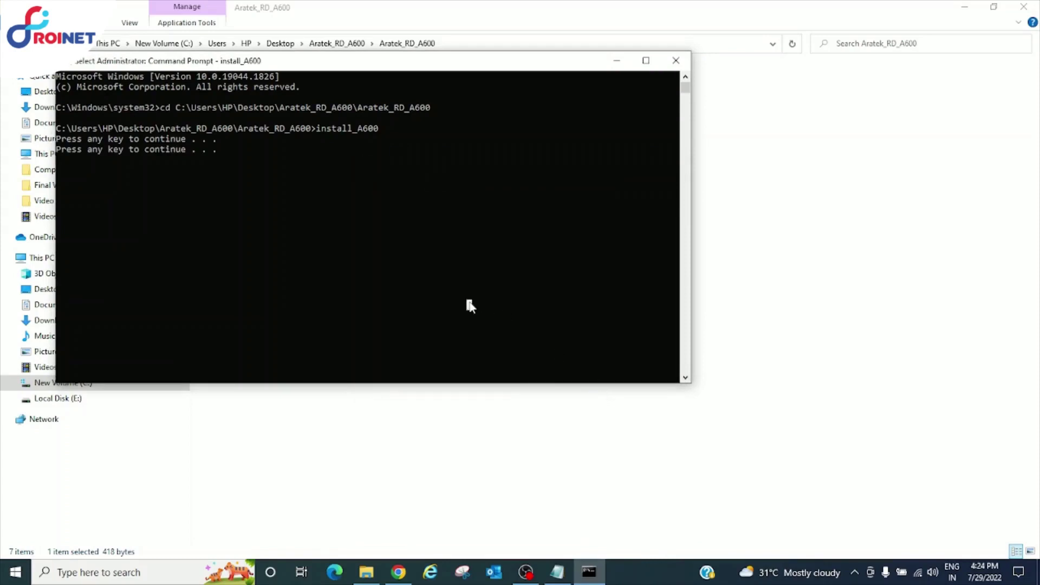
key(Return)
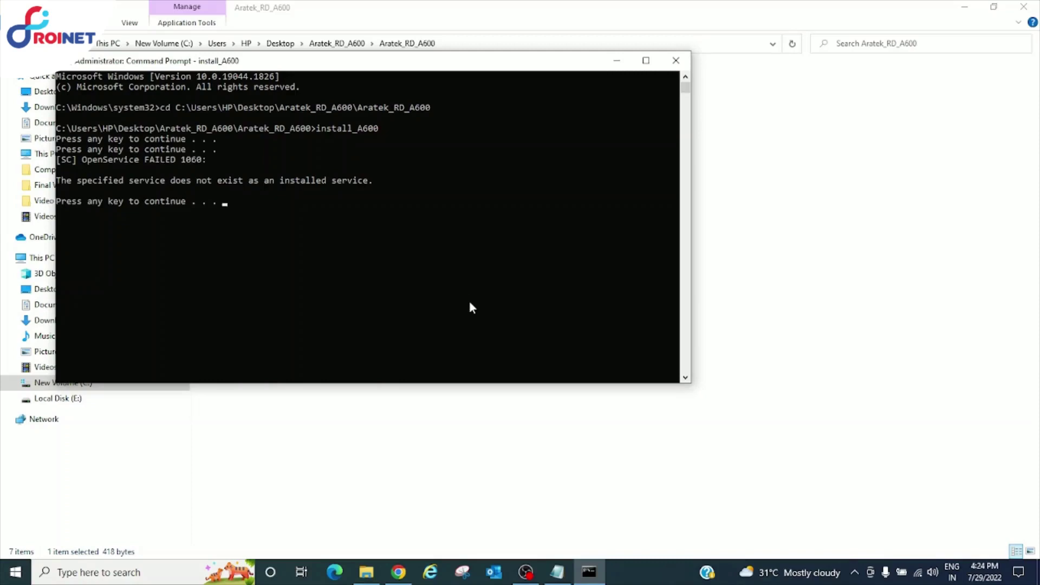
Resume the script and install IMS.WIN.002 into the default installation folder
key(Return)
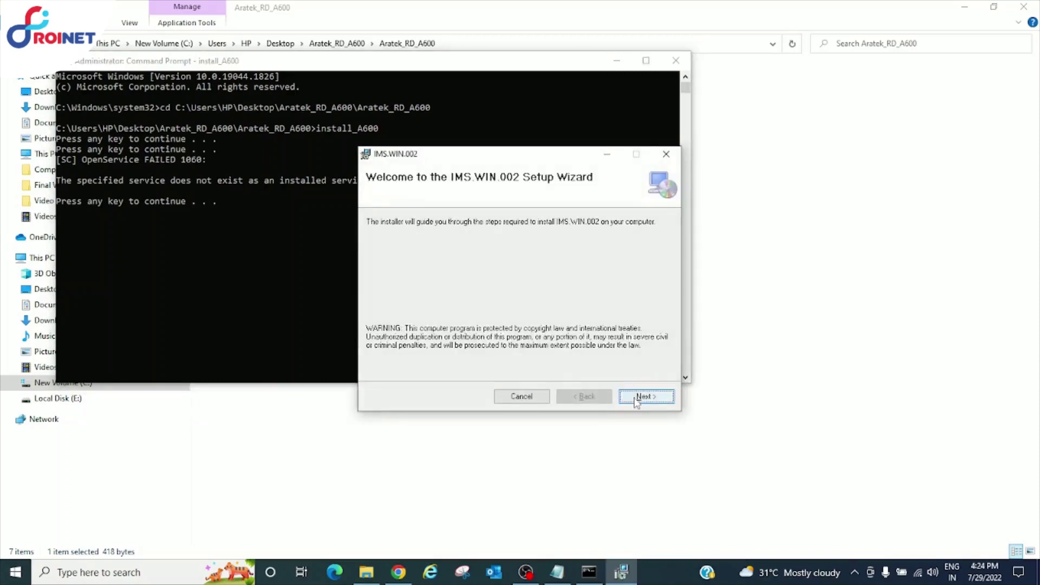
click(637, 399)
click(632, 404)
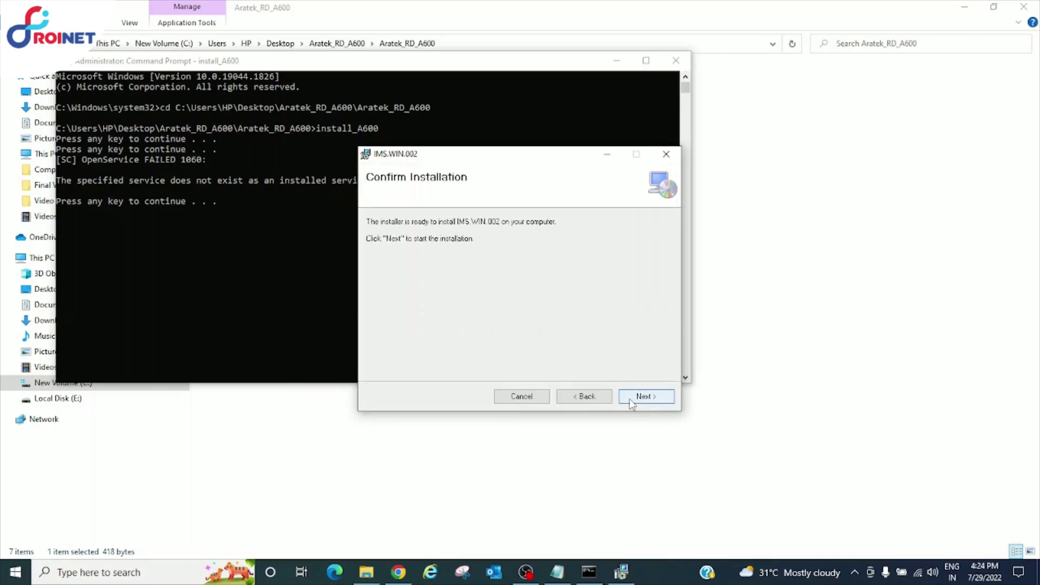
click(630, 401)
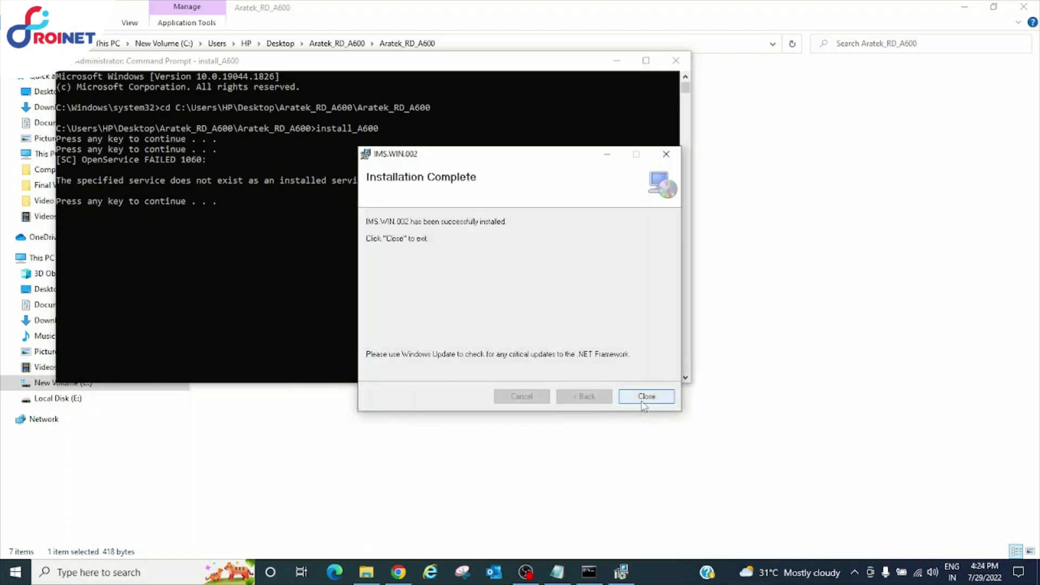
click(642, 403)
Let the install script finish, then close the Command Prompt window
click(505, 284)
key(Return)
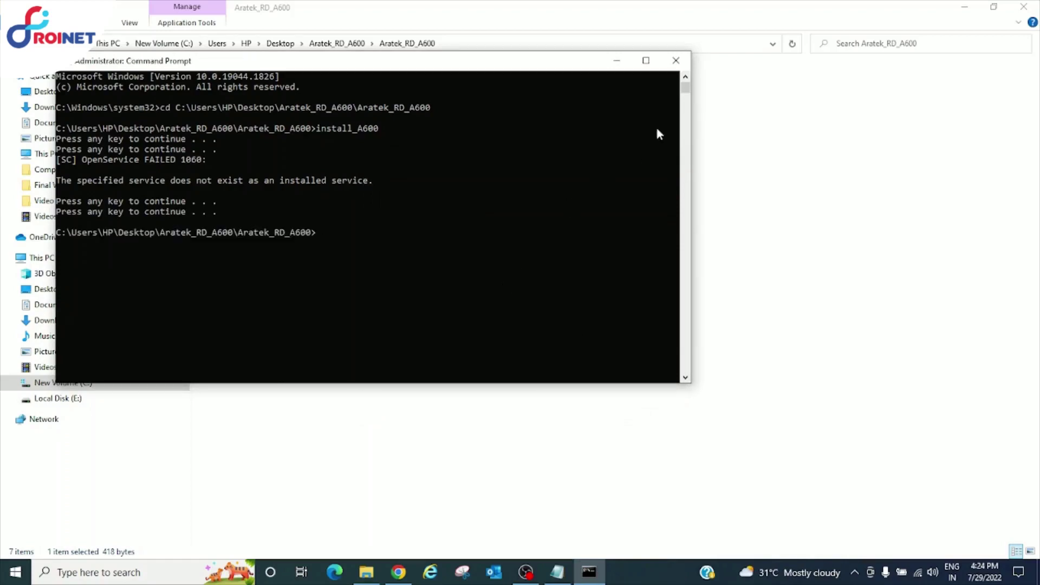
click(675, 61)
Refresh the Aratek_RD_A600 folder and minimize File Explorer to reveal the NOTE Notepad window
right_click(560, 246)
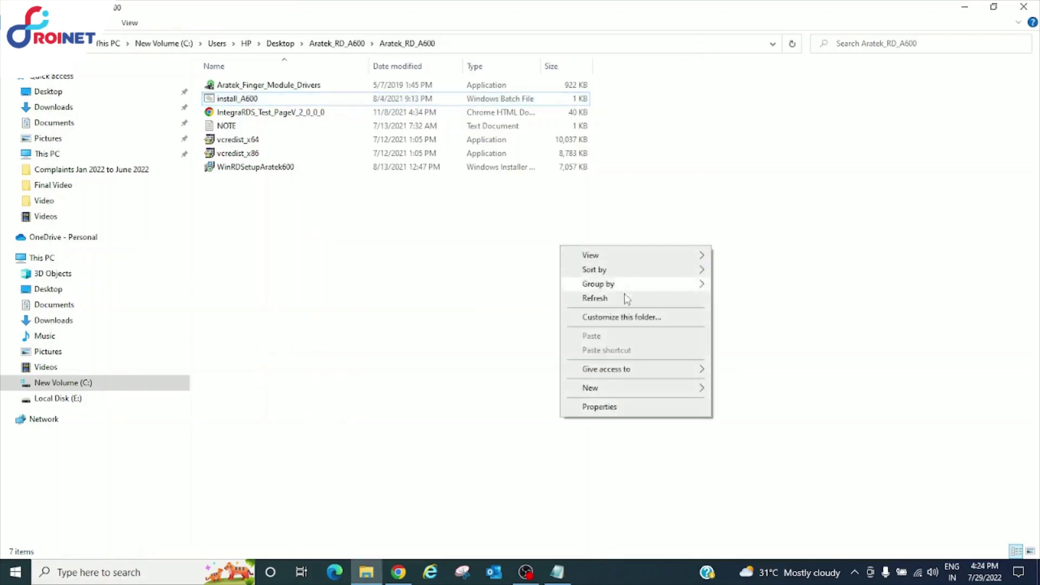
click(622, 299)
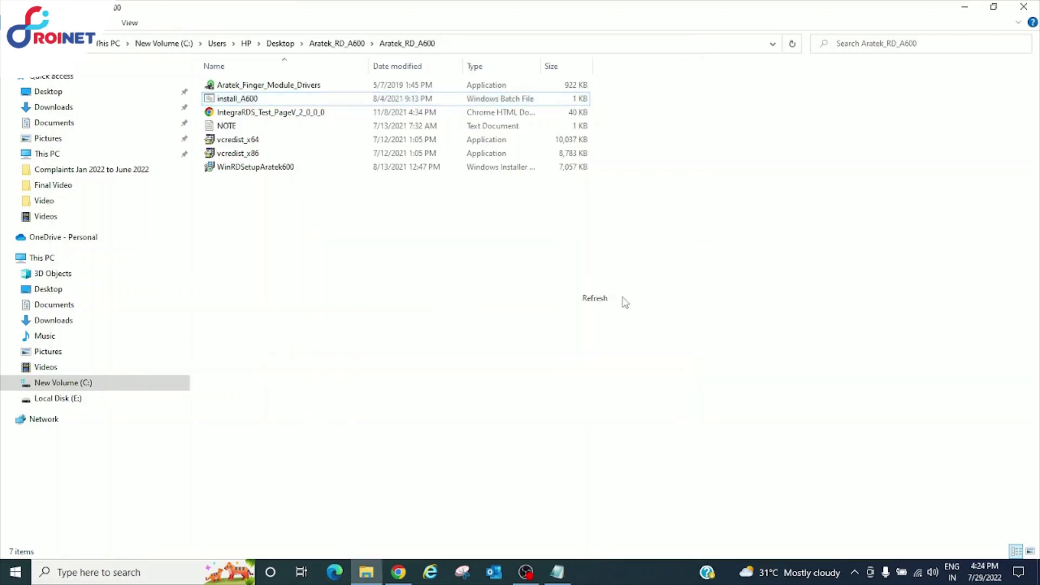
click(964, 8)
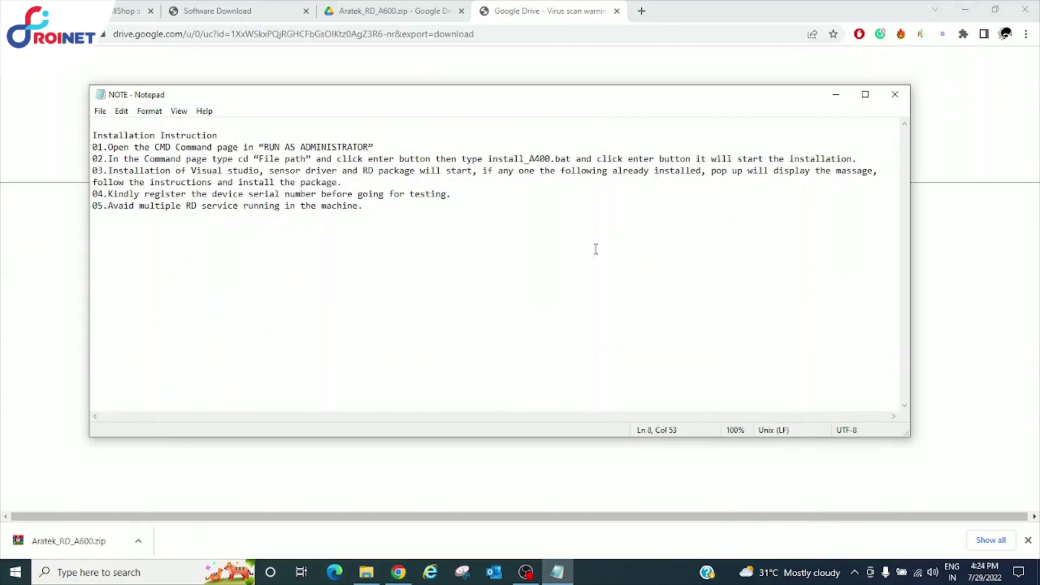
On the Roinet Xpresso tab, open SERVICES > AEPS > YESBANK AEPS TRANSACTION
right_click(521, 236)
click(438, 278)
click(128, 11)
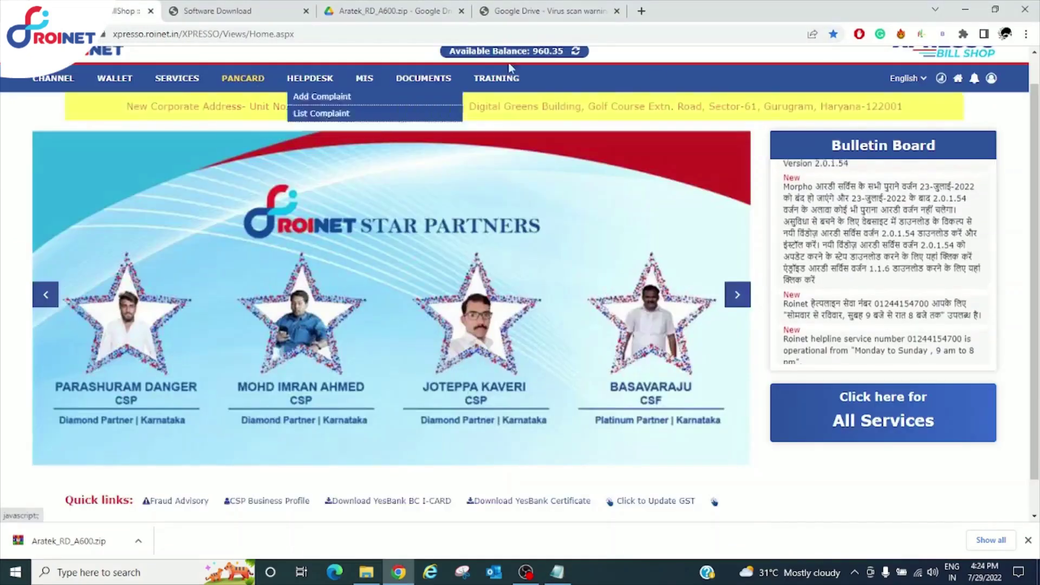
scroll(1034, 143, up, 1)
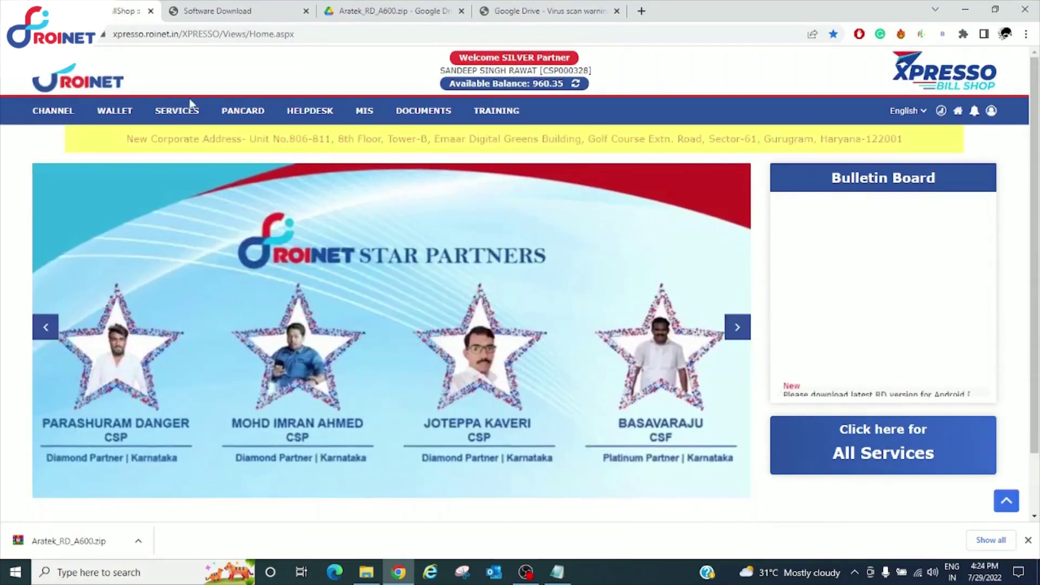
mouse_move(185, 116)
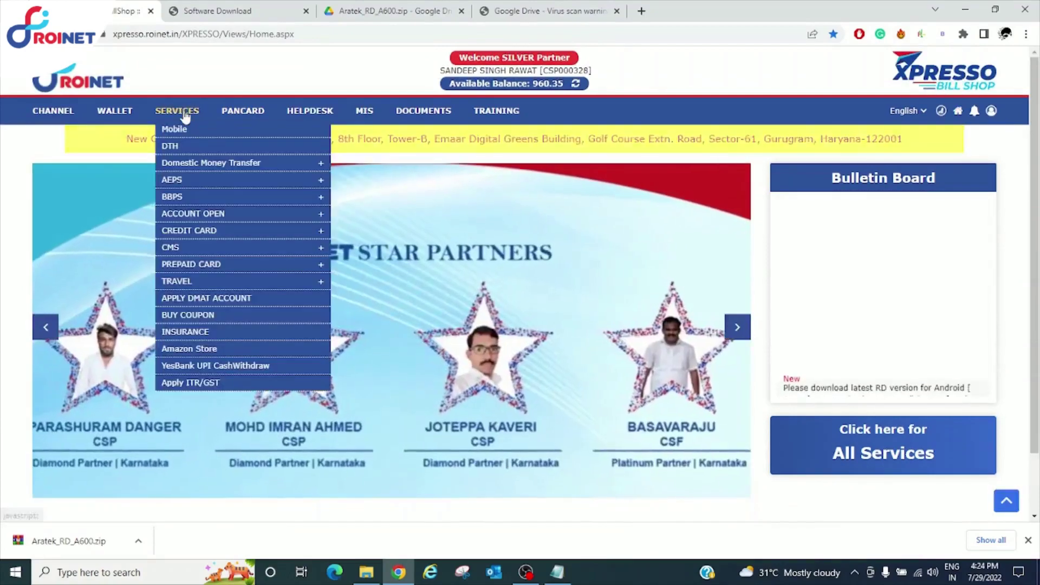
mouse_move(248, 181)
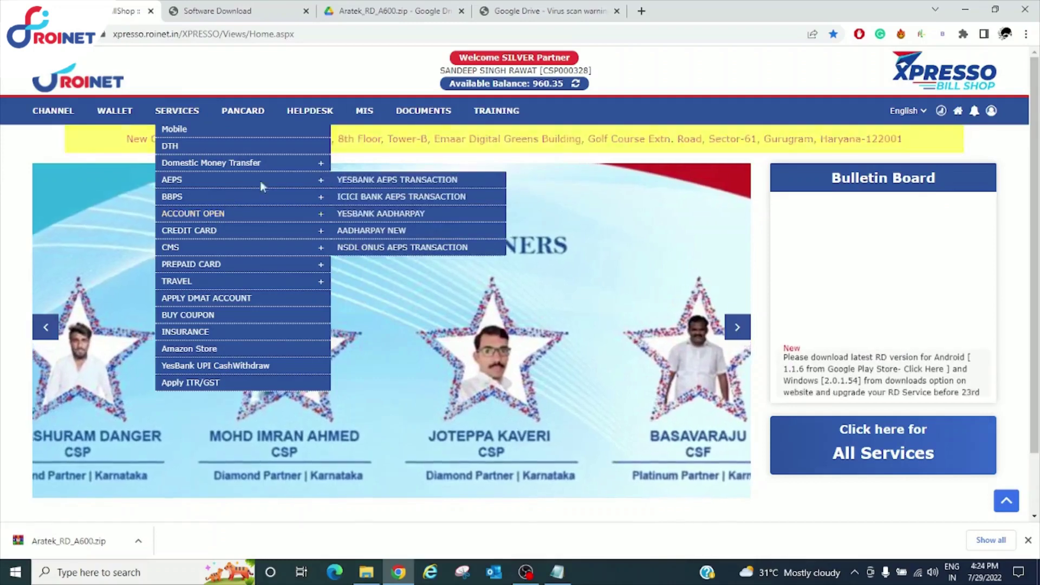
click(362, 181)
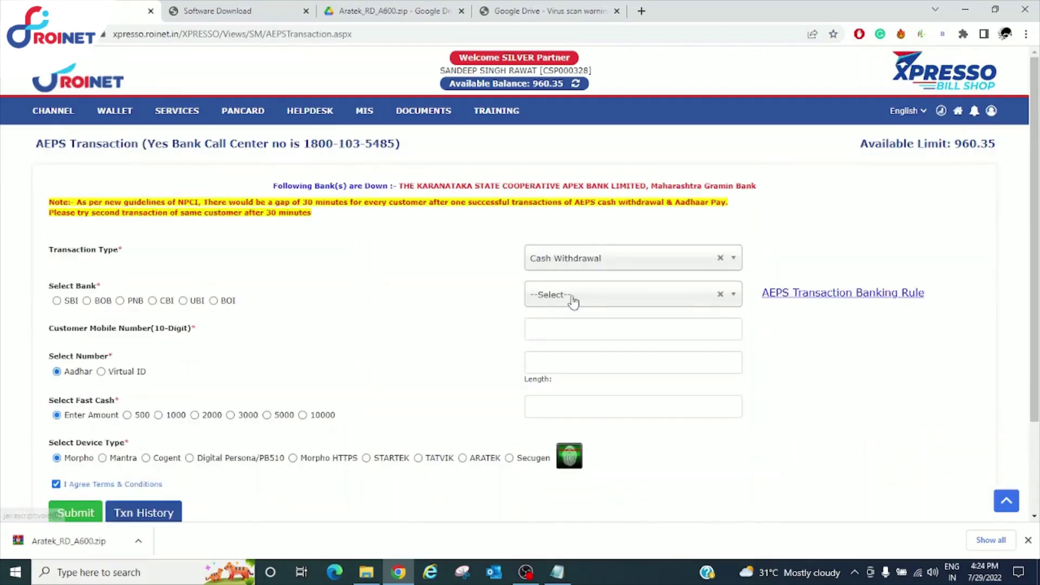
Set the transaction type to Balance Enquiry and the bank to India Post Payment Bank
click(608, 255)
click(588, 310)
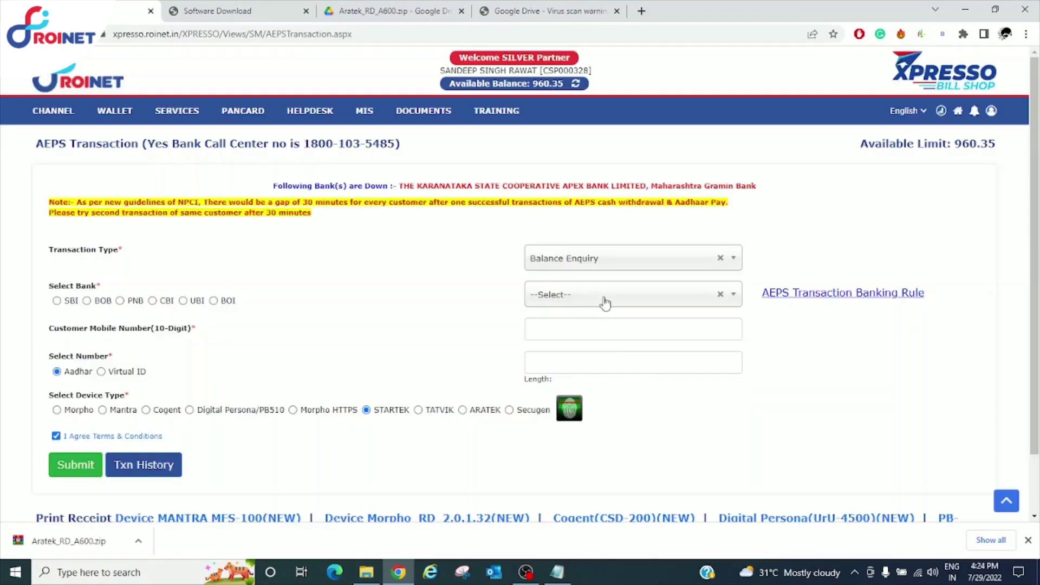
click(604, 298)
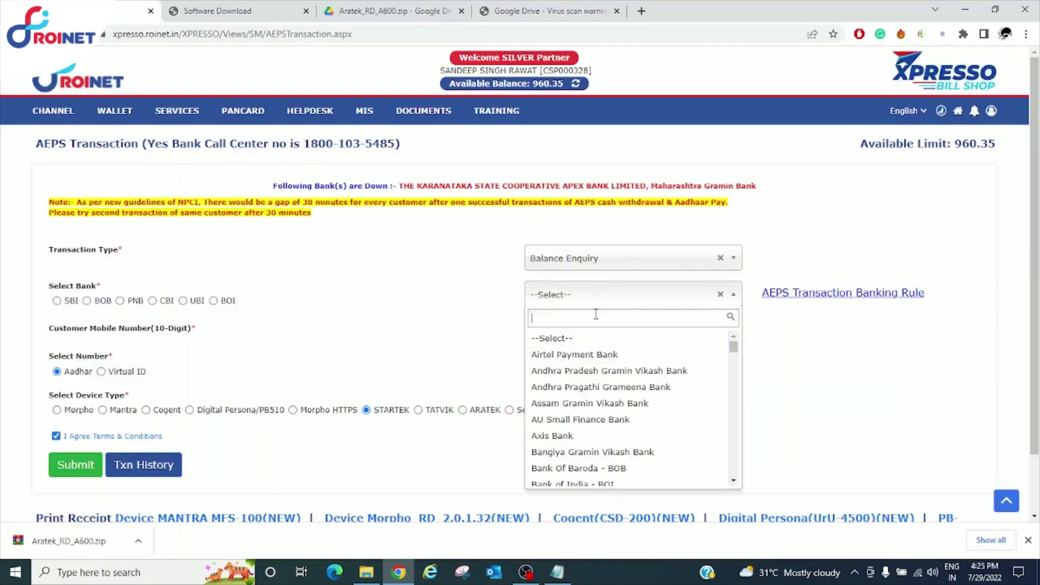
text(po)
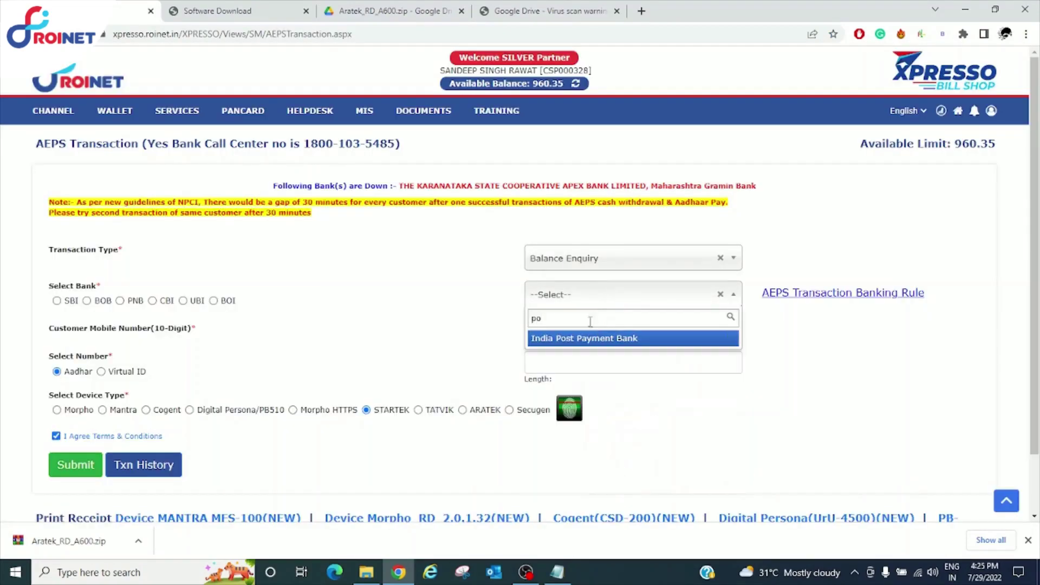
click(581, 338)
Enter the customer's mobile number and Aadhaar number in the AEPS form
click(578, 331)
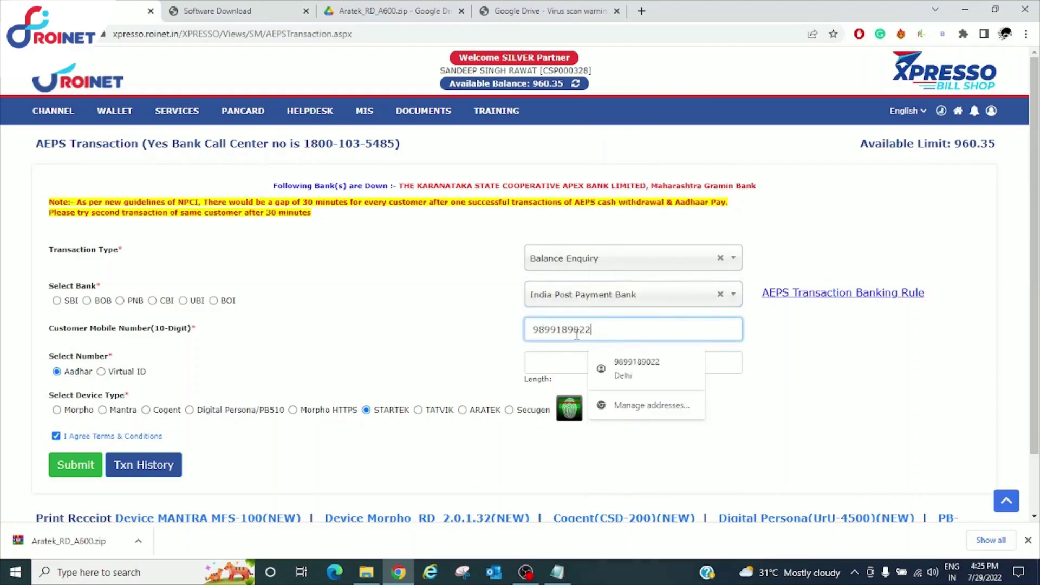
click(559, 363)
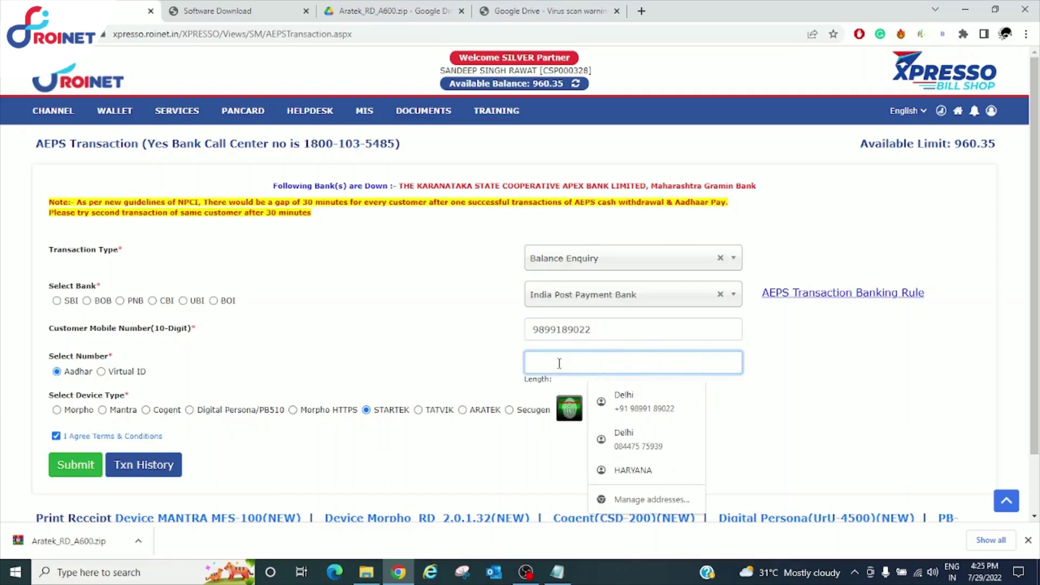
click(476, 357)
click(546, 358)
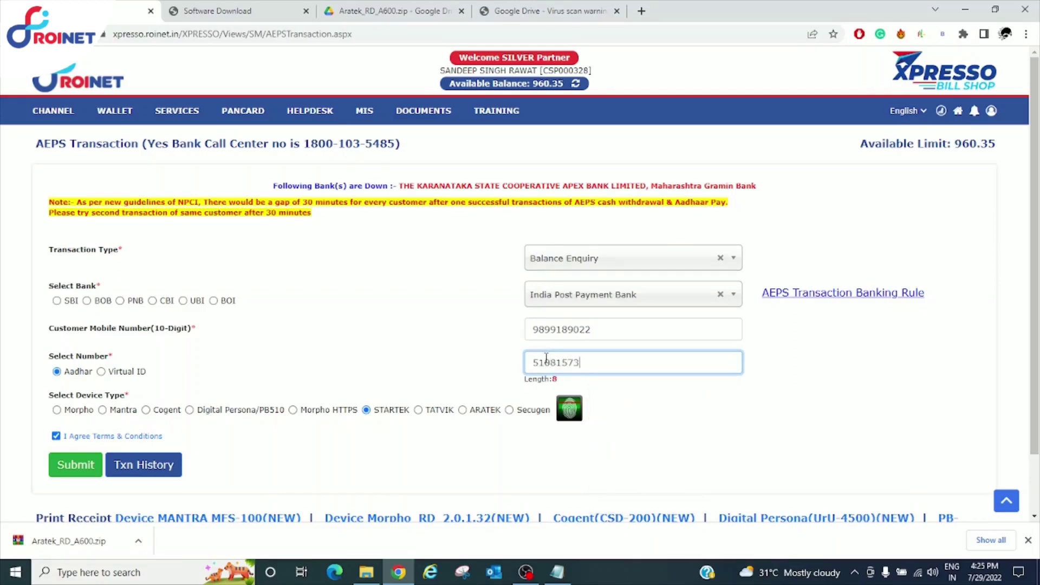
Select ARATEK as the device, attempt the fingerprint capture, and dismiss the failure message
click(419, 426)
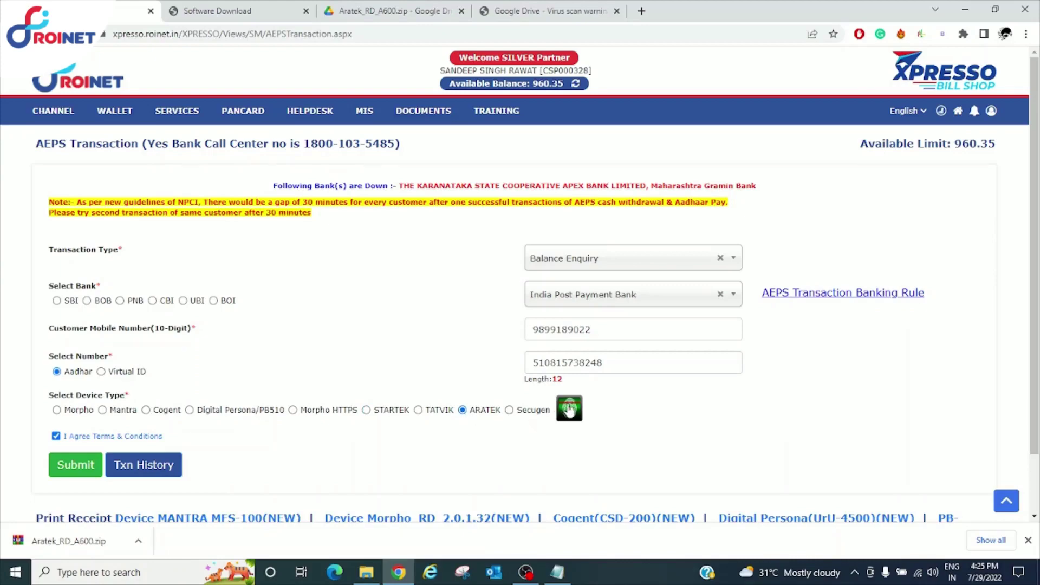
click(68, 467)
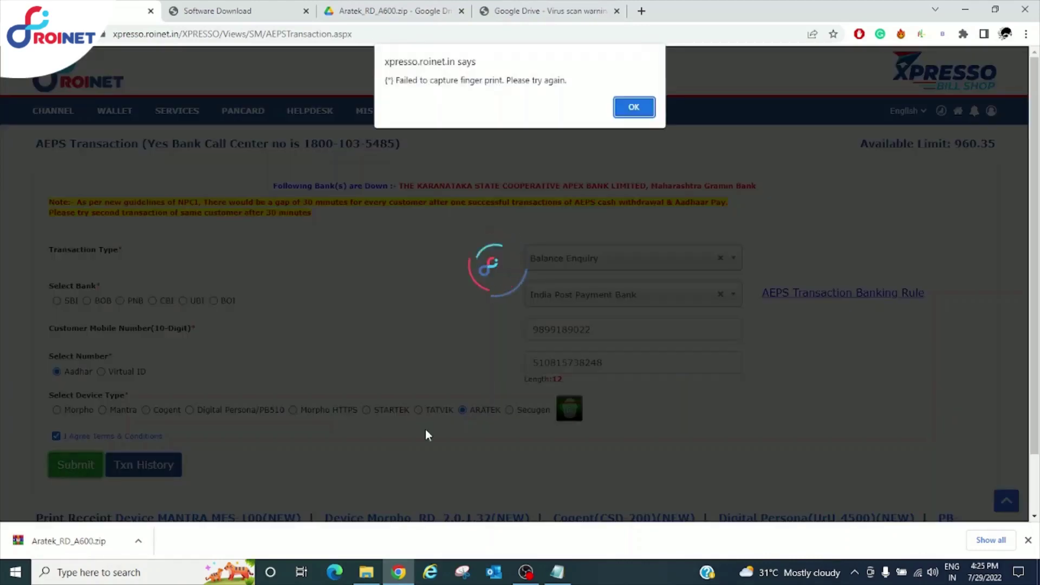
click(634, 107)
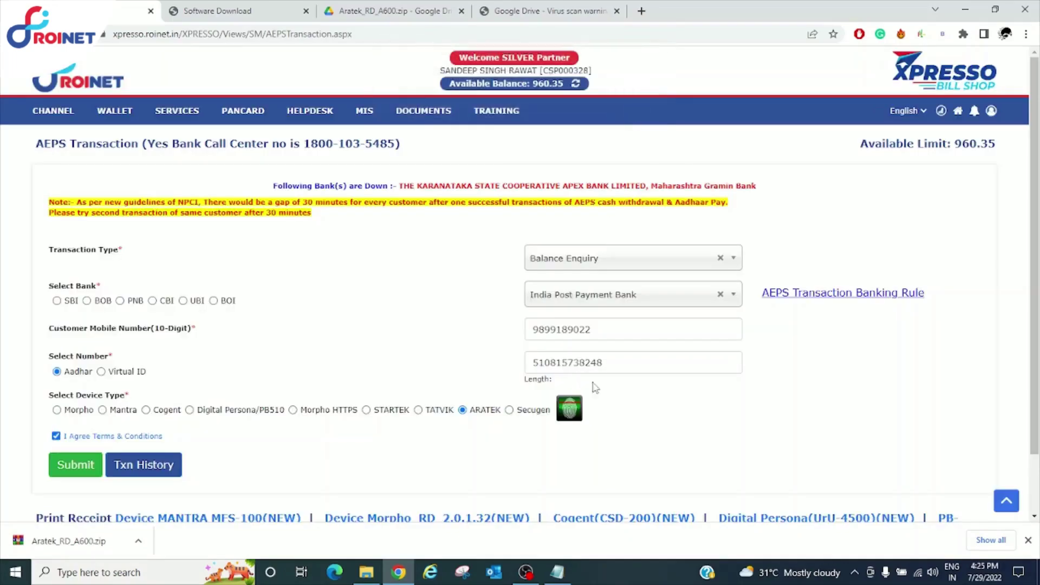
Bring the AEPS form back, capture the fingerprint with ARATEK and submit the Balance Enquiry
click(526, 572)
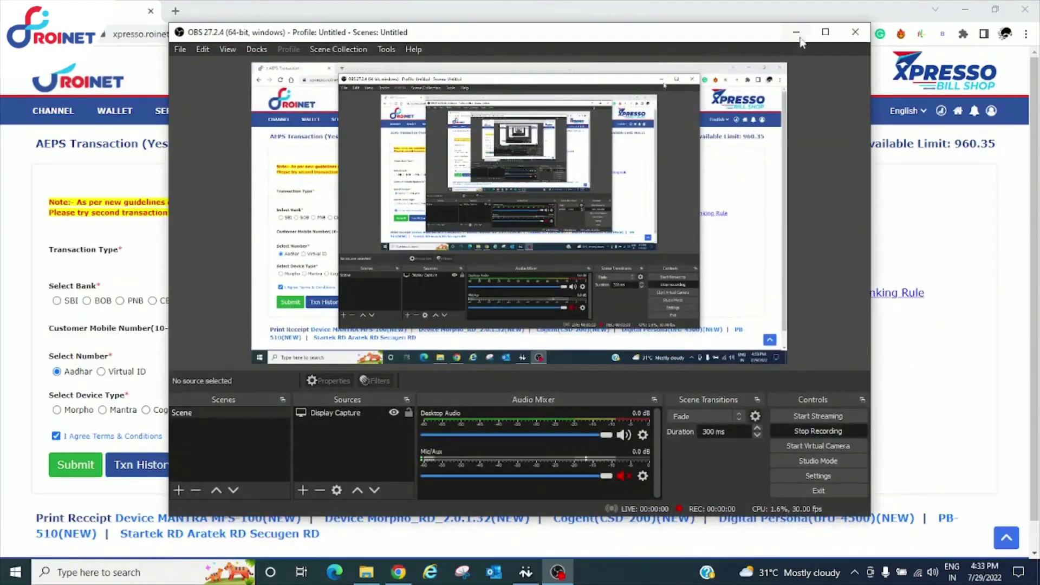
click(799, 35)
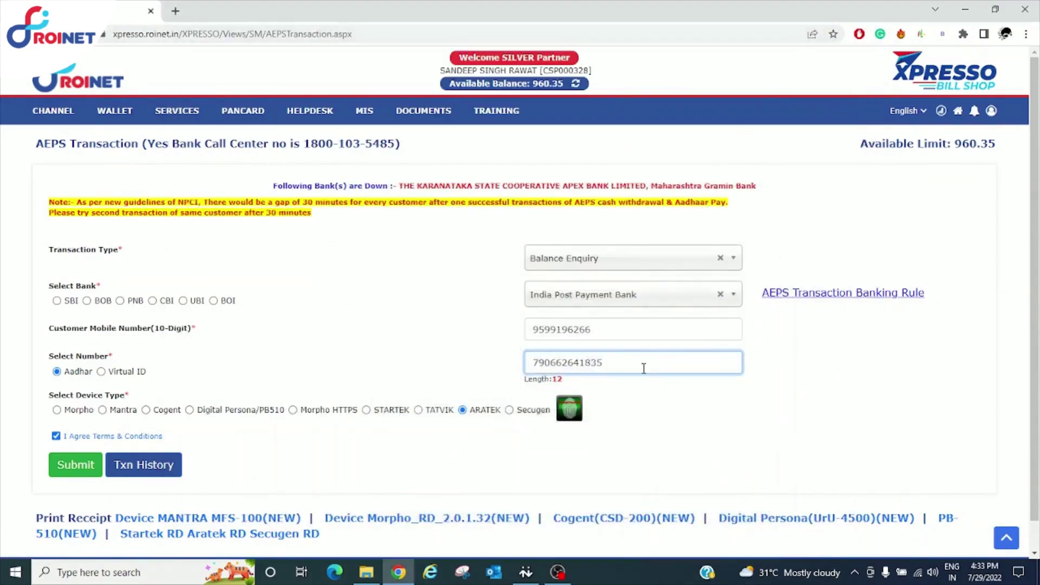
click(462, 411)
click(573, 413)
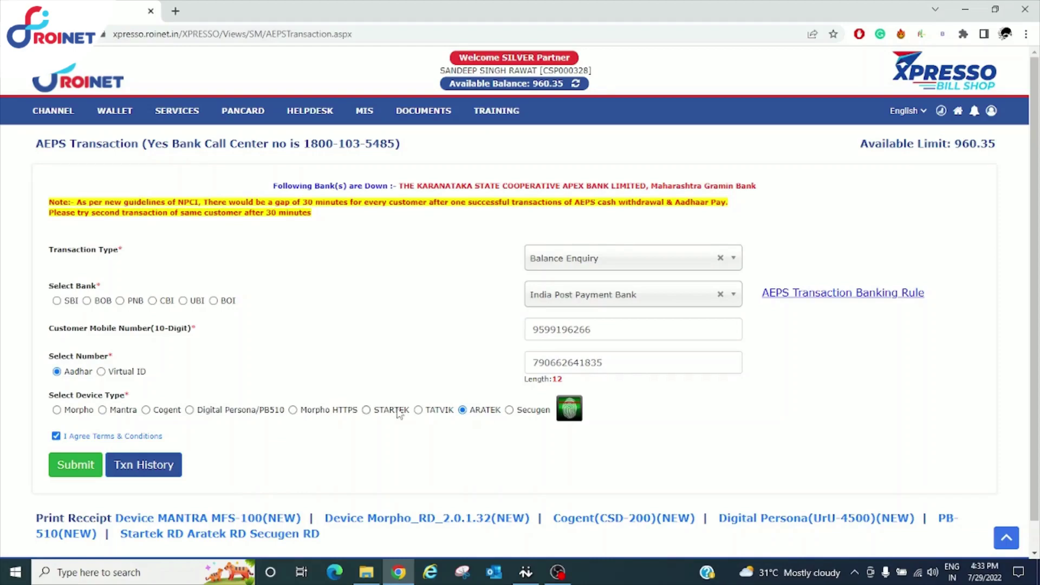
click(81, 464)
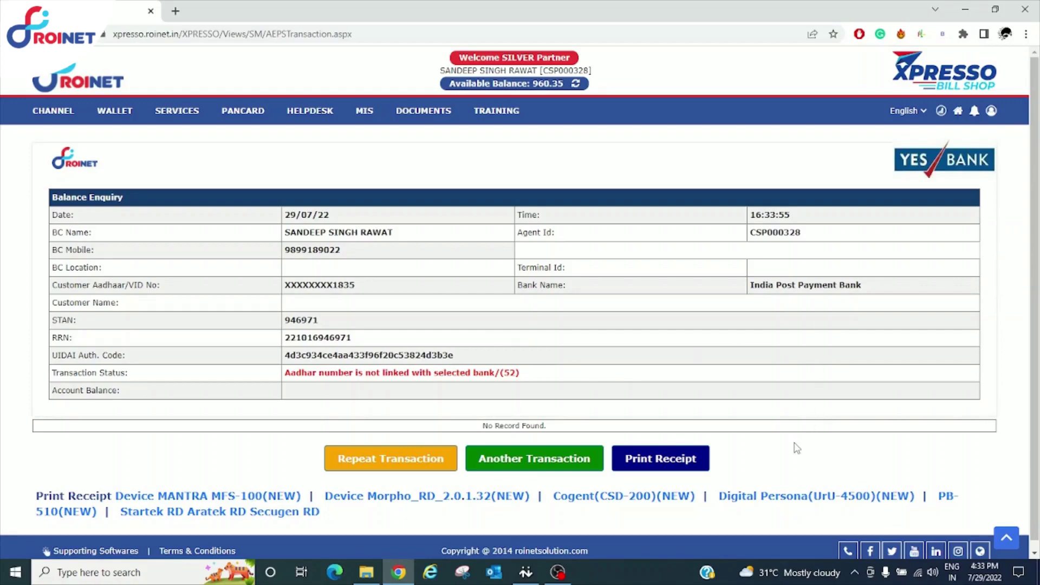
Return to the filled AEPS form, reselect ARATEK and resubmit the Balance Enquiry
click(560, 574)
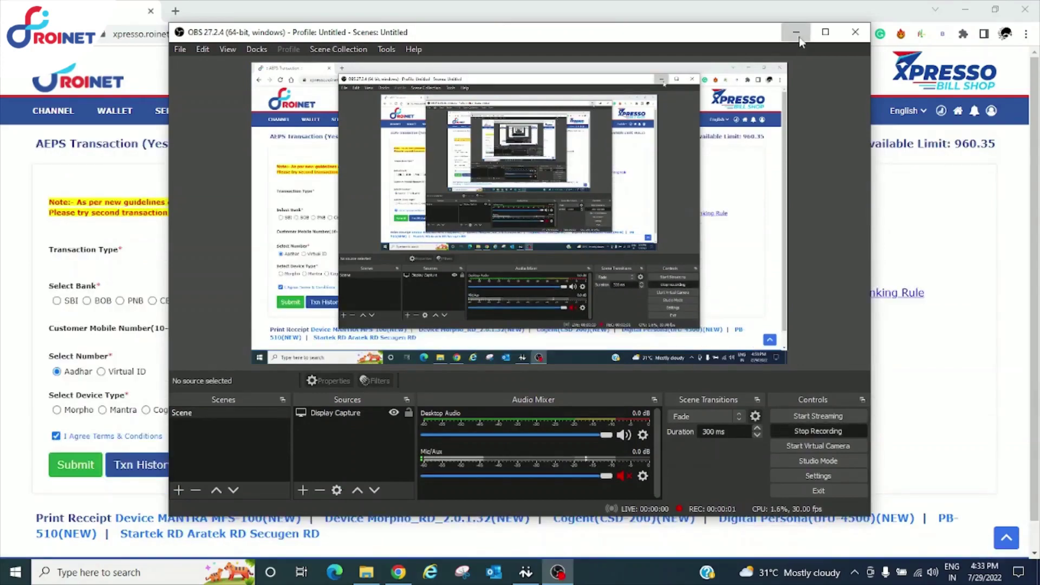
click(796, 33)
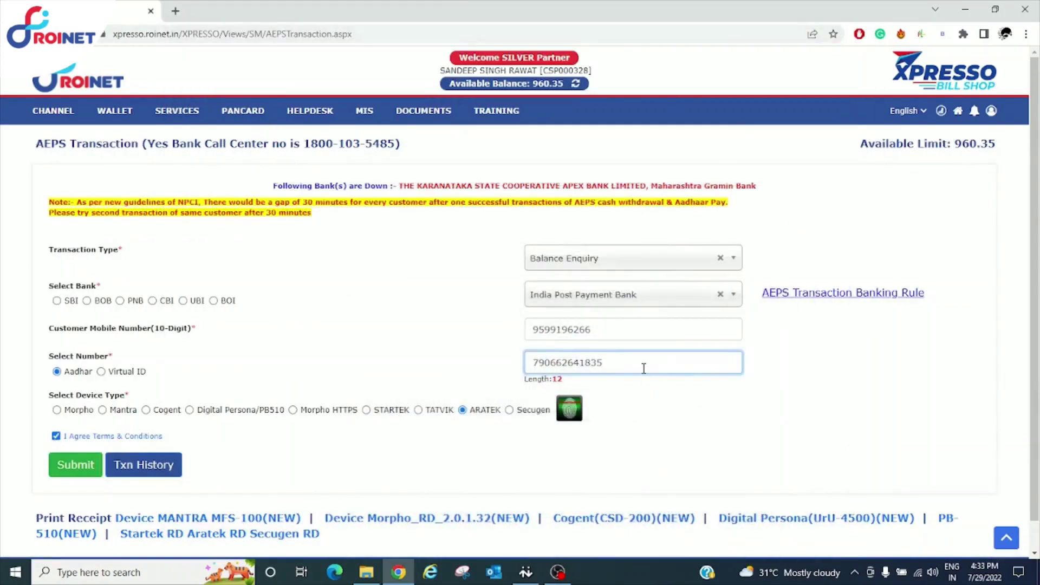
click(463, 412)
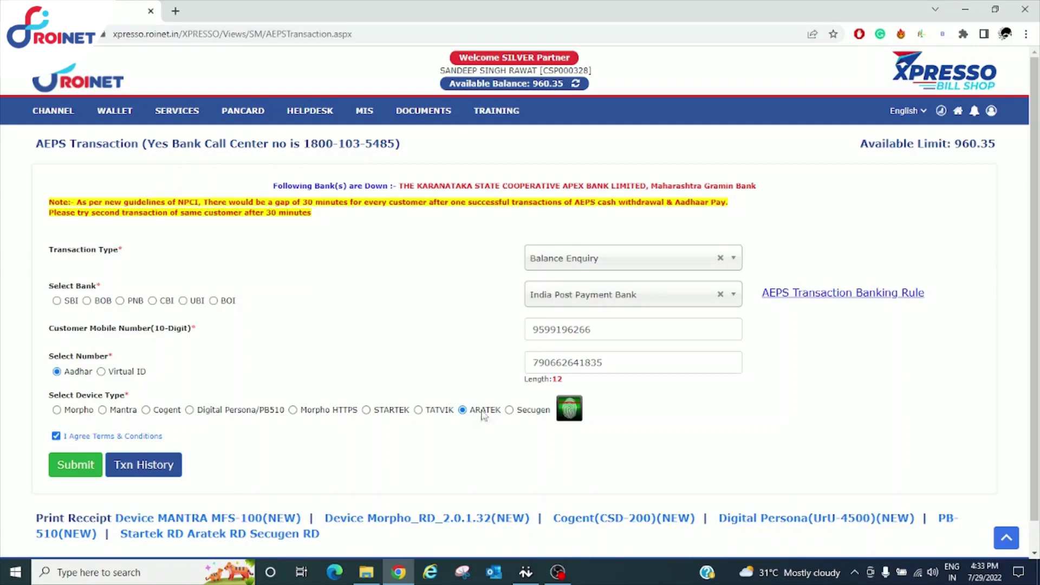
click(80, 465)
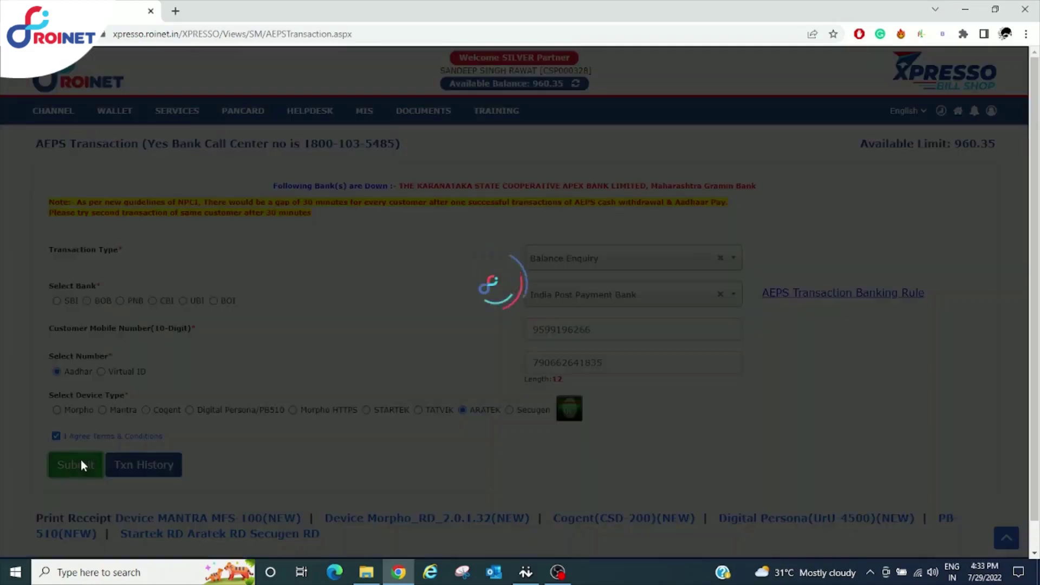